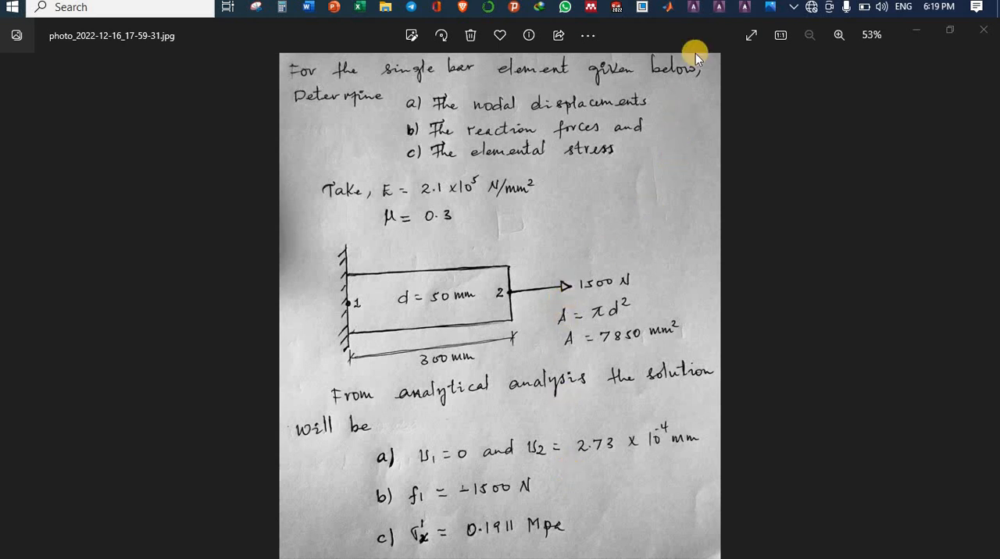
Step: Switch to ANSYS Mechanical and filter the interface preferences to the Structural discipline
left_click(744, 9)
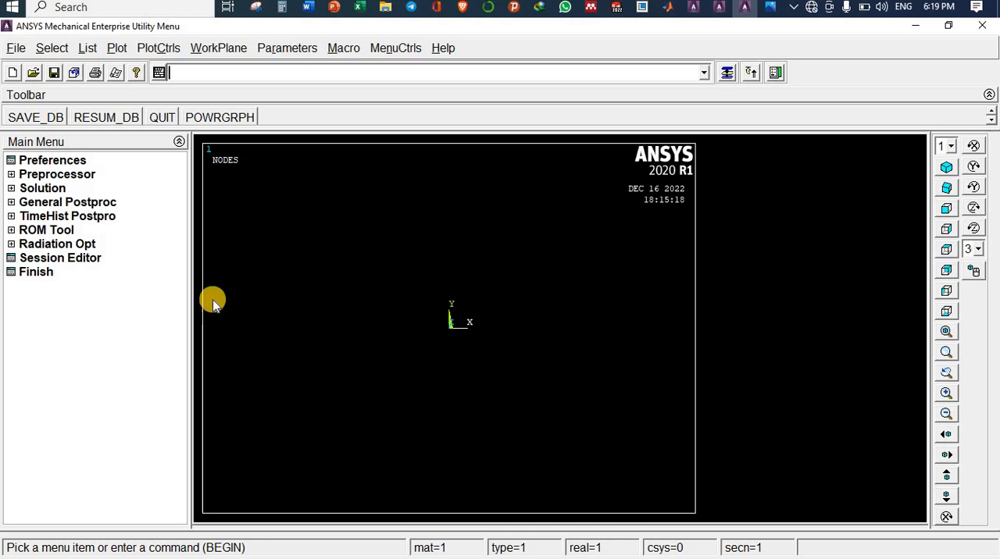
left_click(949, 27)
left_click(856, 32)
left_click(52, 164)
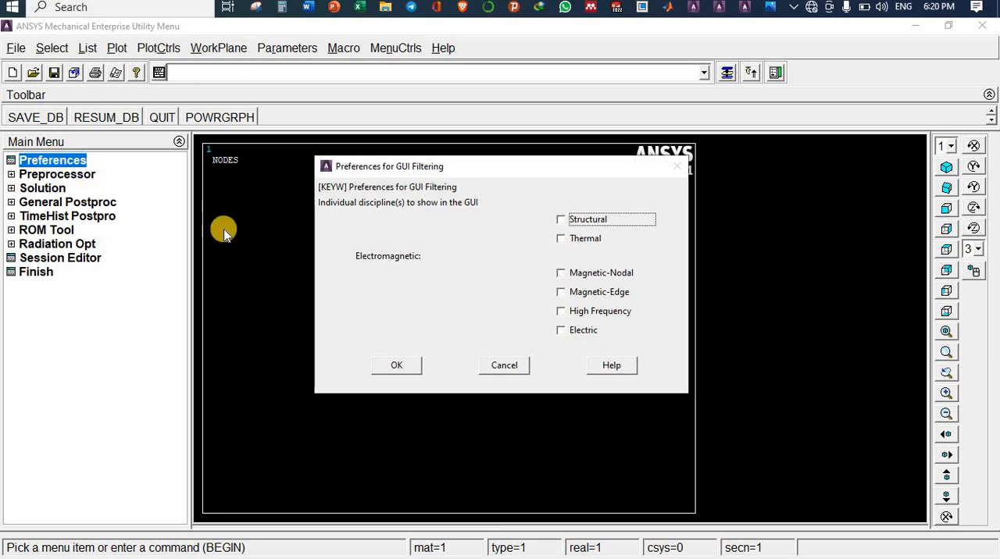
left_click(561, 220)
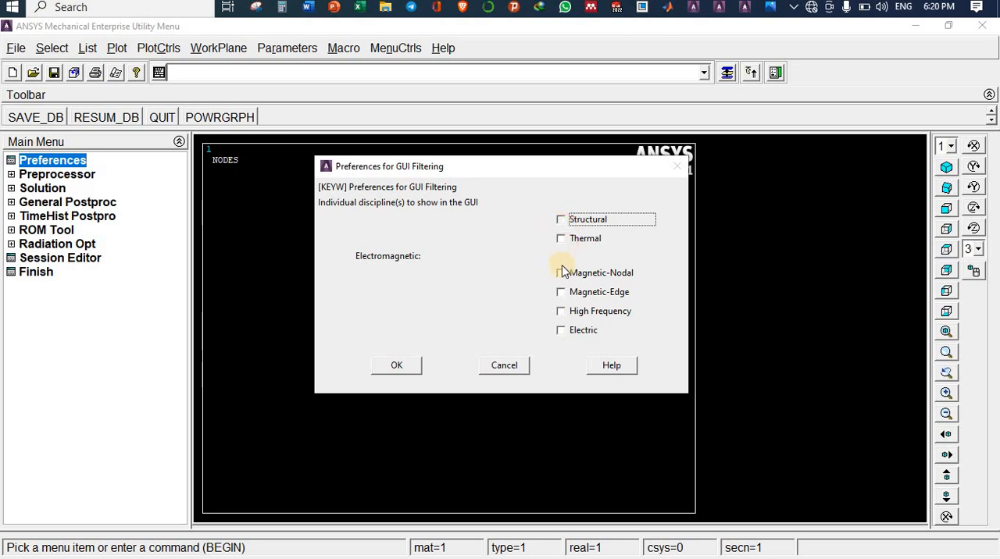
left_click(398, 366)
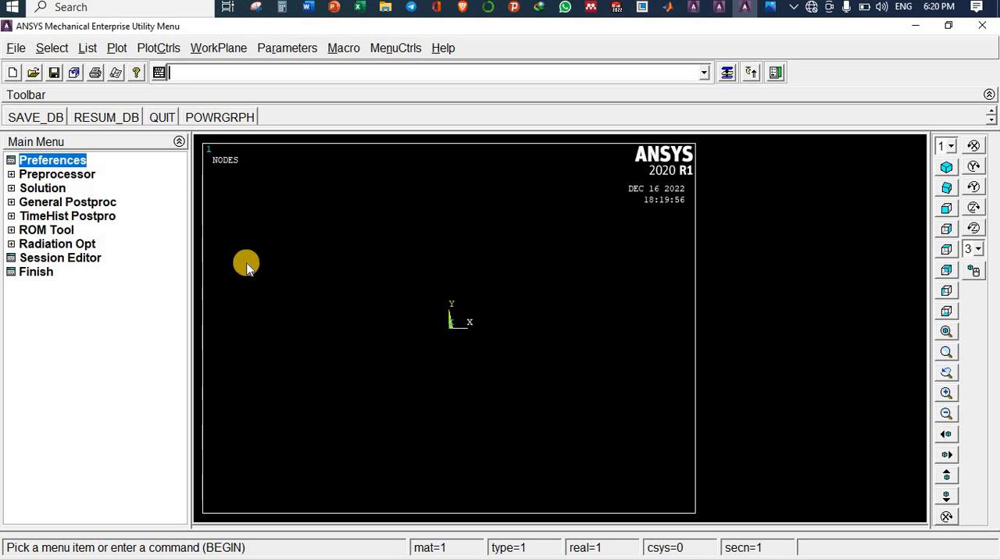
Step: Define element type 1 as the structural Link element 3D finit stn 180
left_click(47, 175)
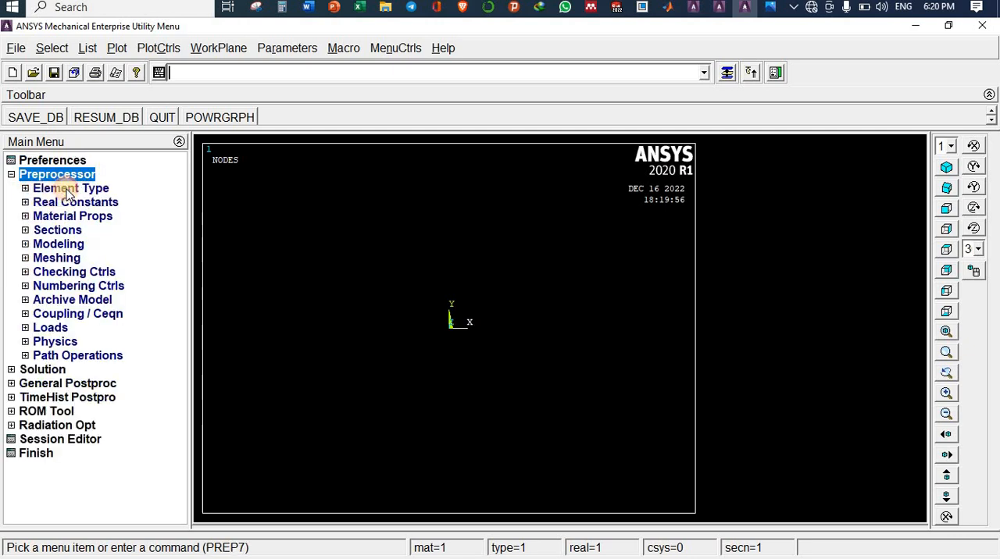
left_click(67, 190)
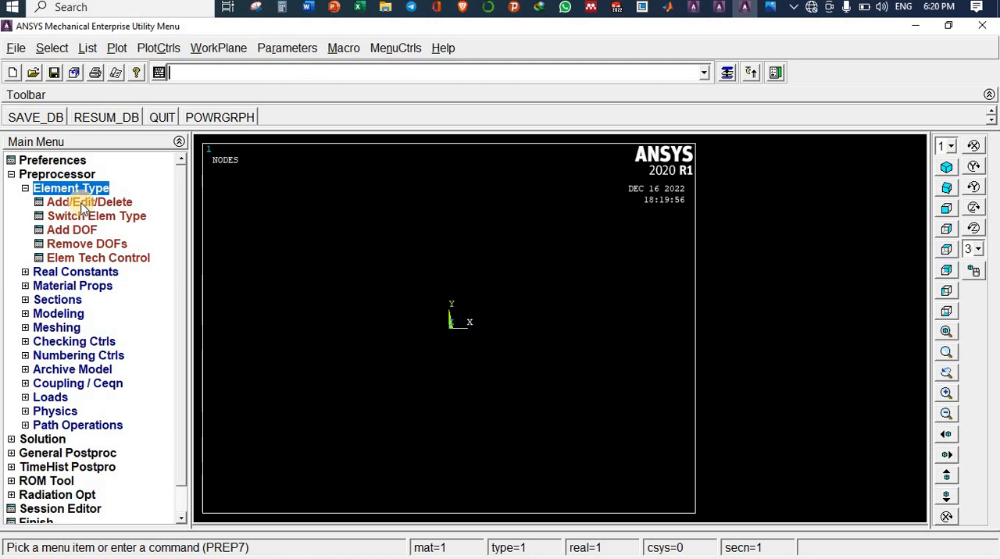
left_click(168, 206)
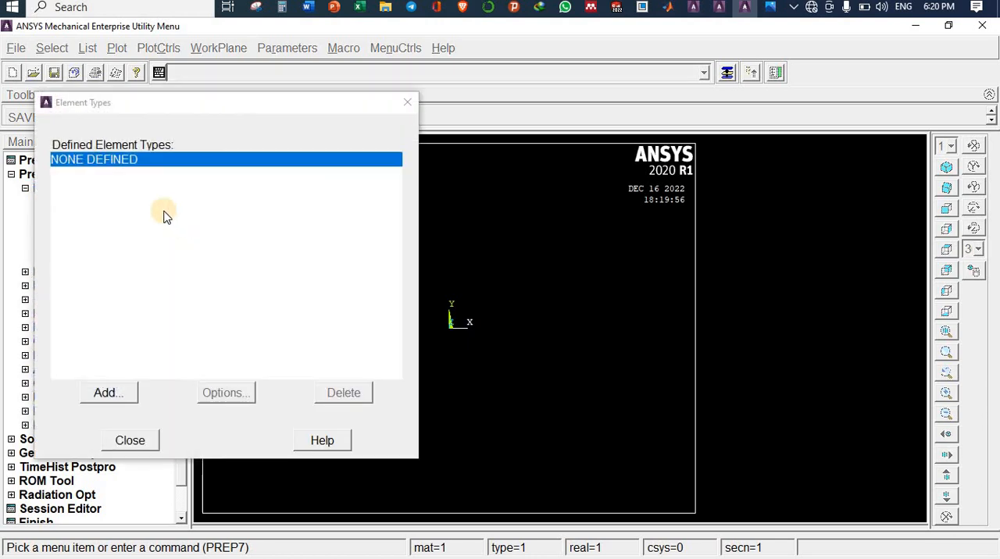
left_click(108, 393)
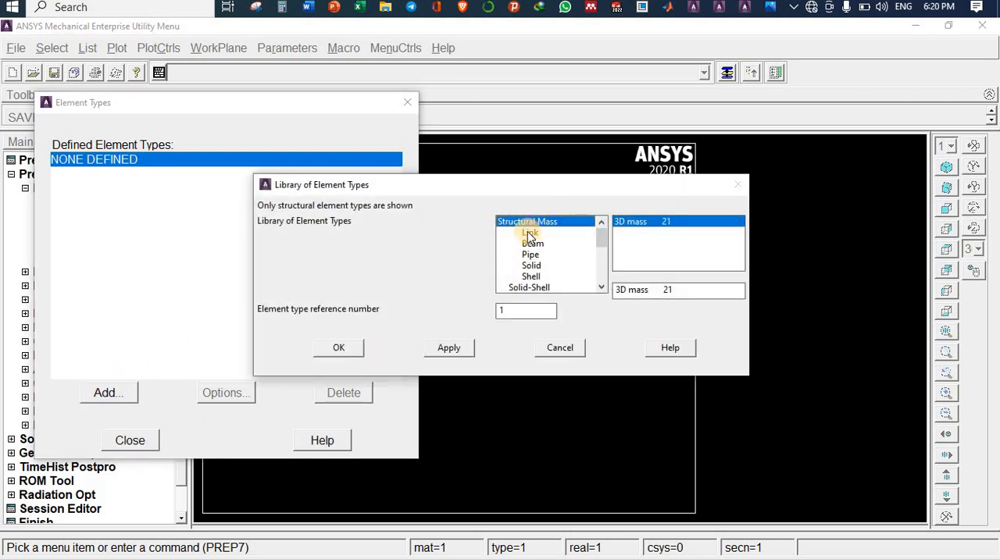
left_click(529, 234)
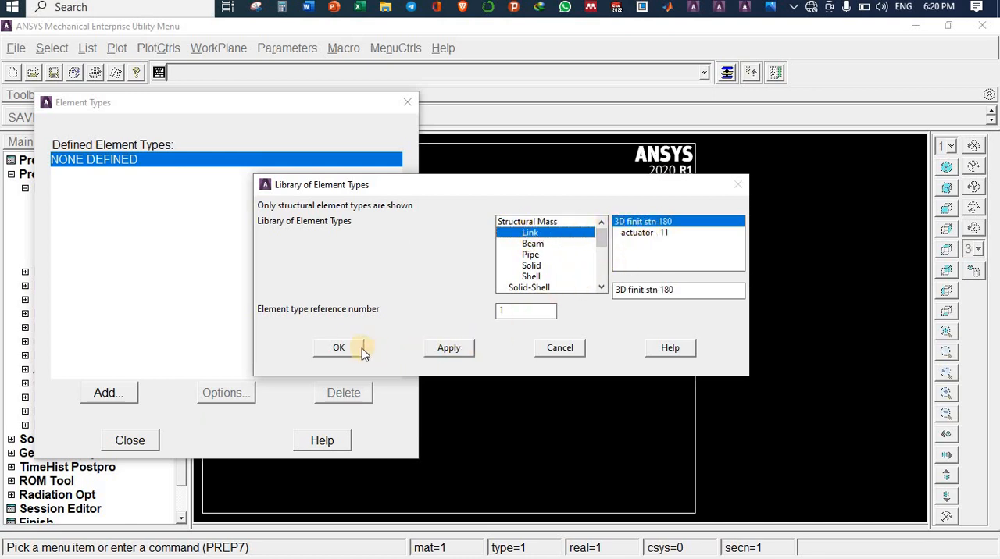
left_click(338, 348)
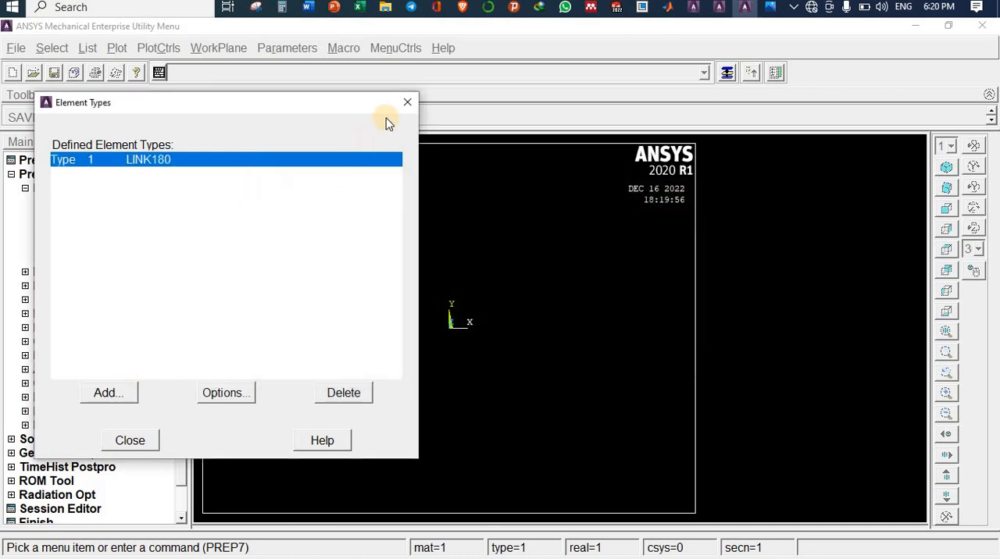
left_click(408, 103)
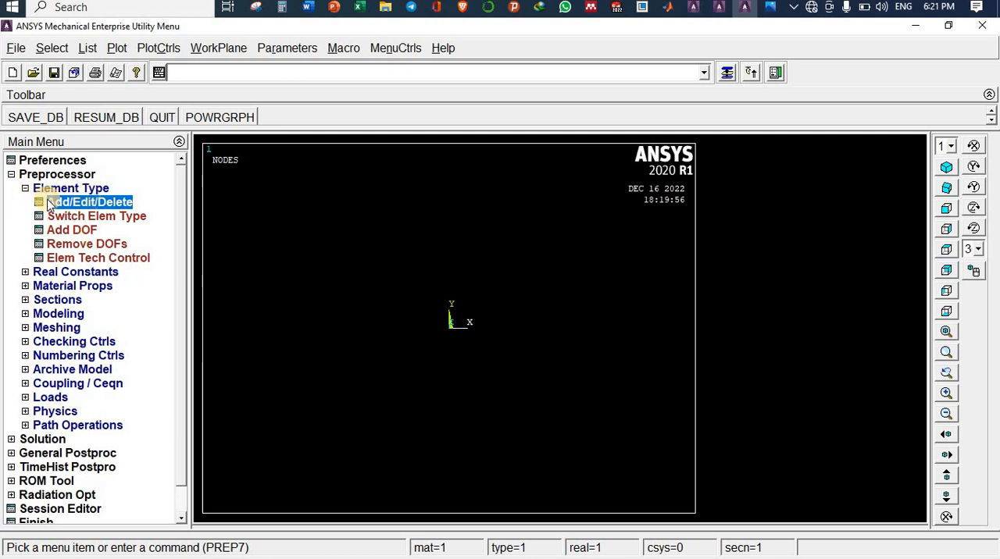
Step: Start a structural linear elastic isotropic material model for material number 1
double_click(26, 174)
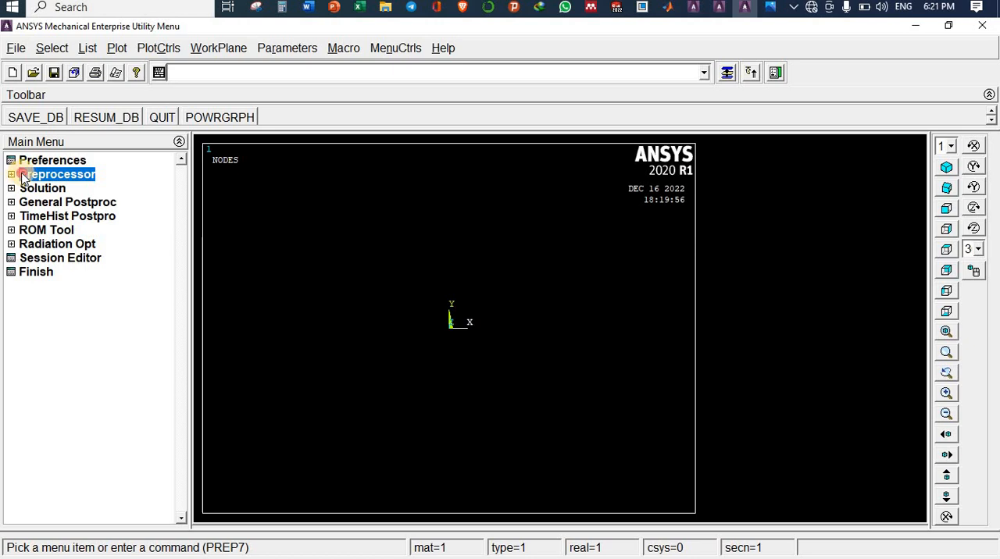
left_click(23, 176)
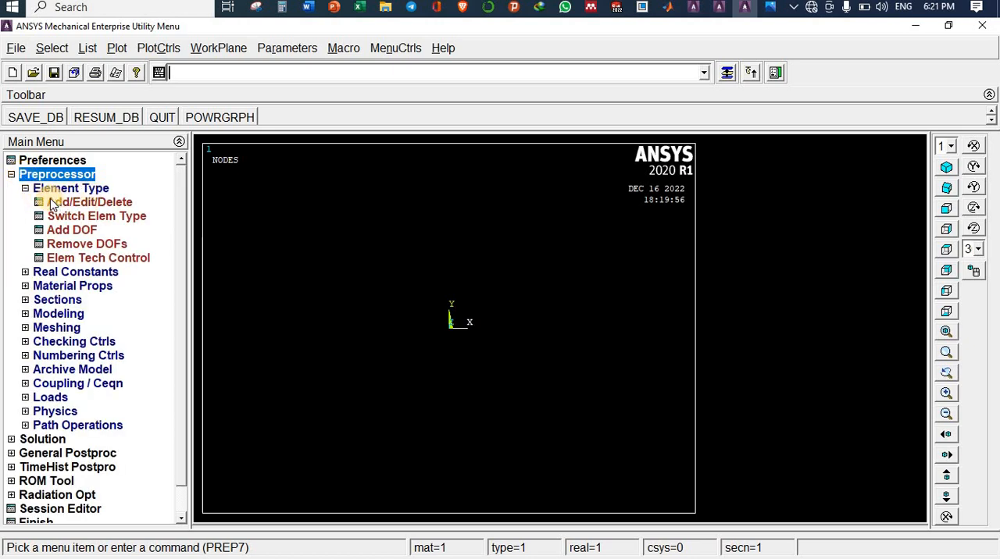
left_click(50, 190)
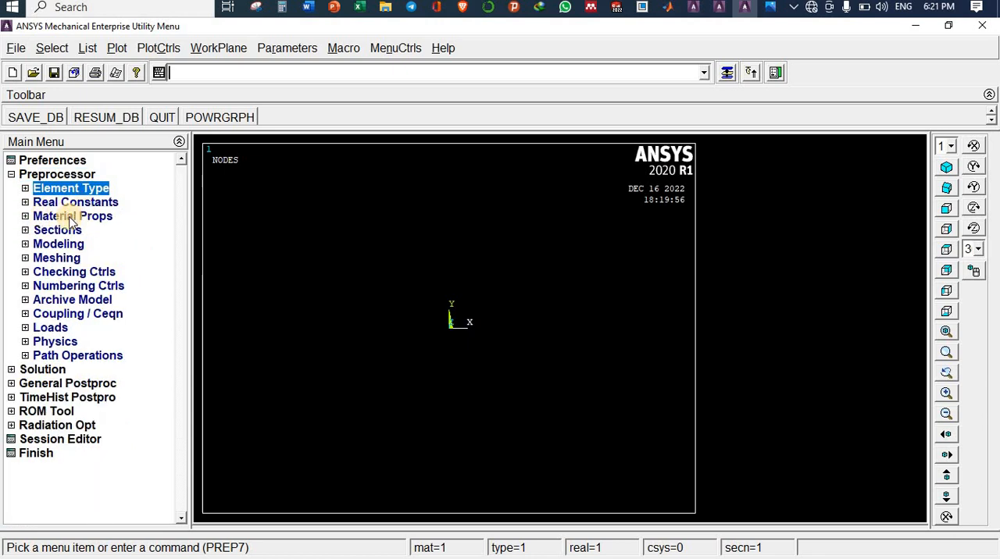
left_click(69, 219)
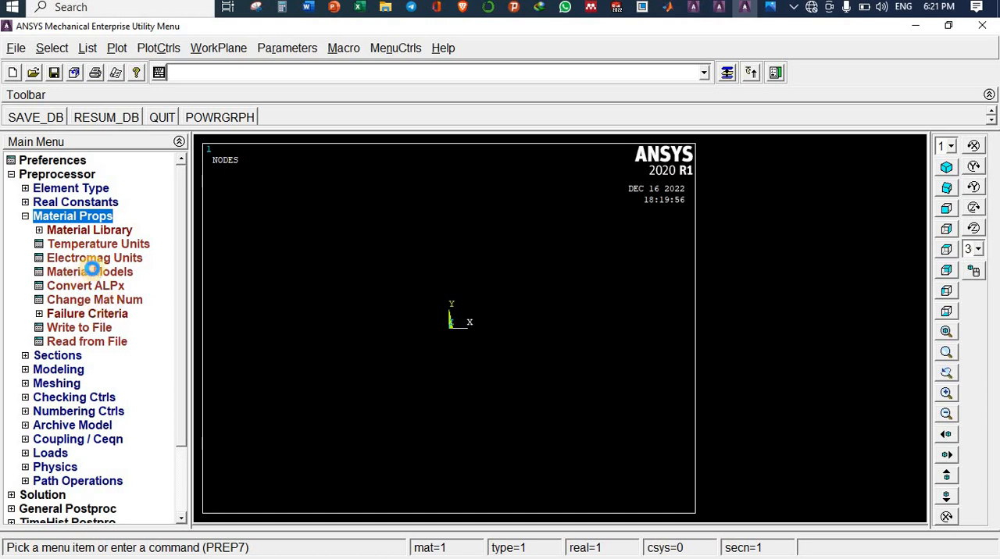
left_click(92, 273)
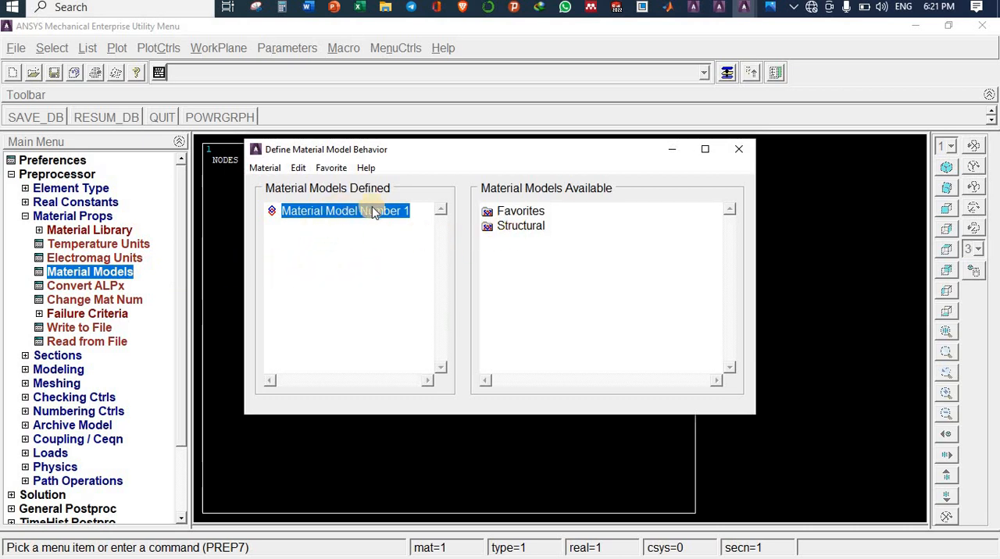
double_click(519, 227)
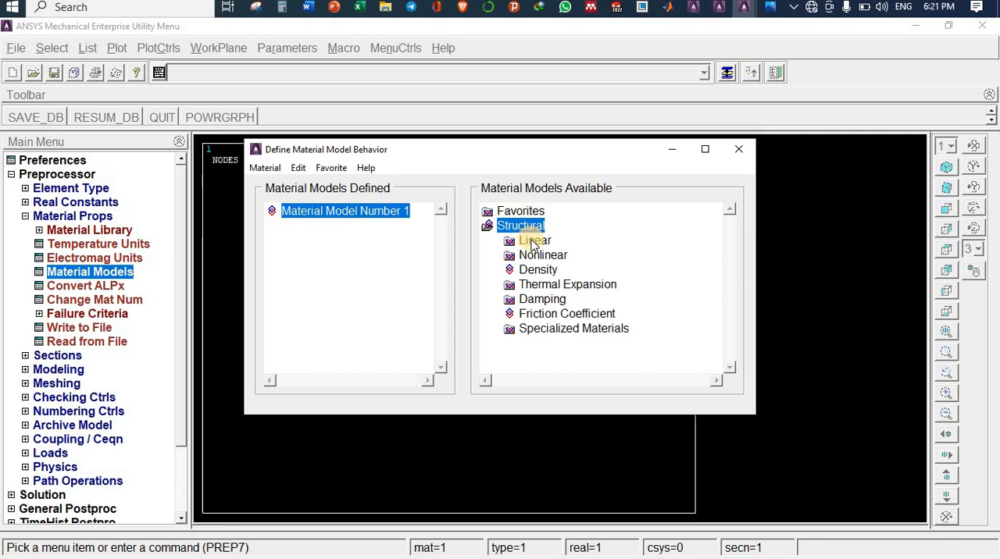
double_click(535, 241)
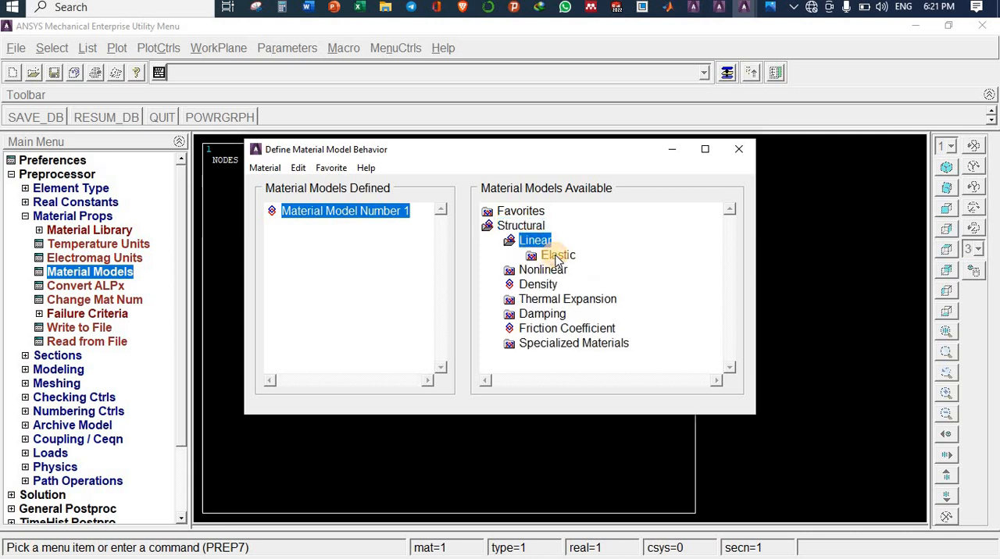
double_click(557, 256)
double_click(582, 269)
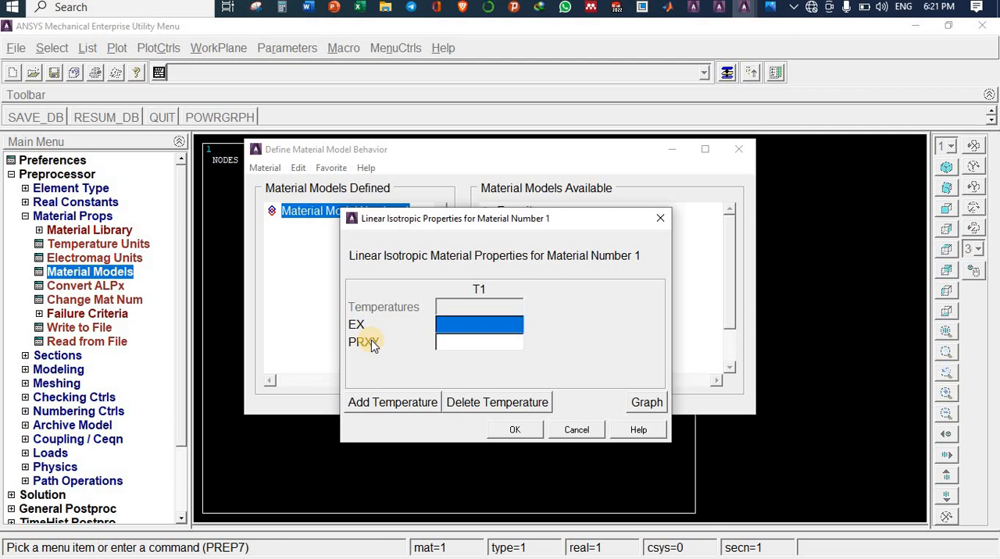
Step: Consult the problem photo and set material 1's EX to 2.1e5 and PRXY to 0.3, closing the material definition
left_click(770, 8)
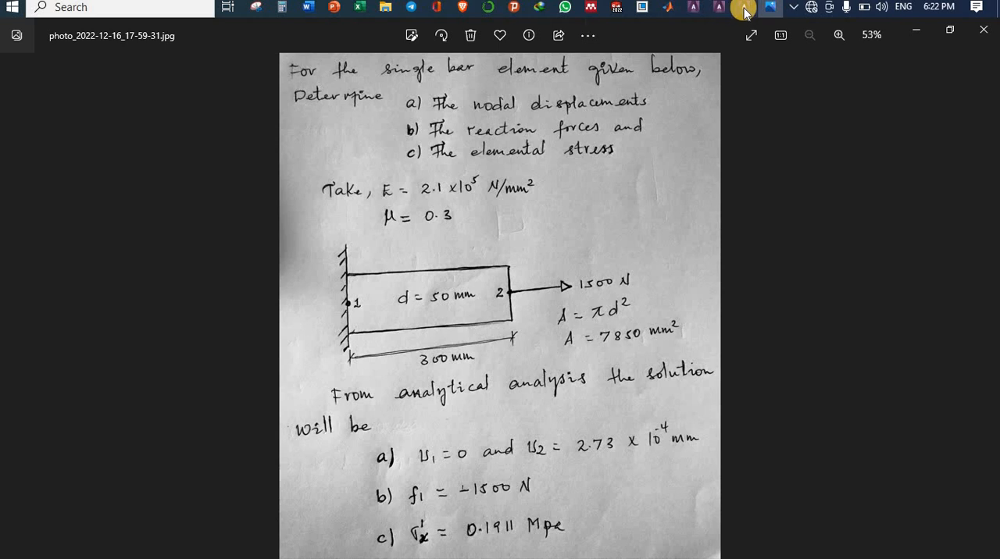
mouse_move(744, 11)
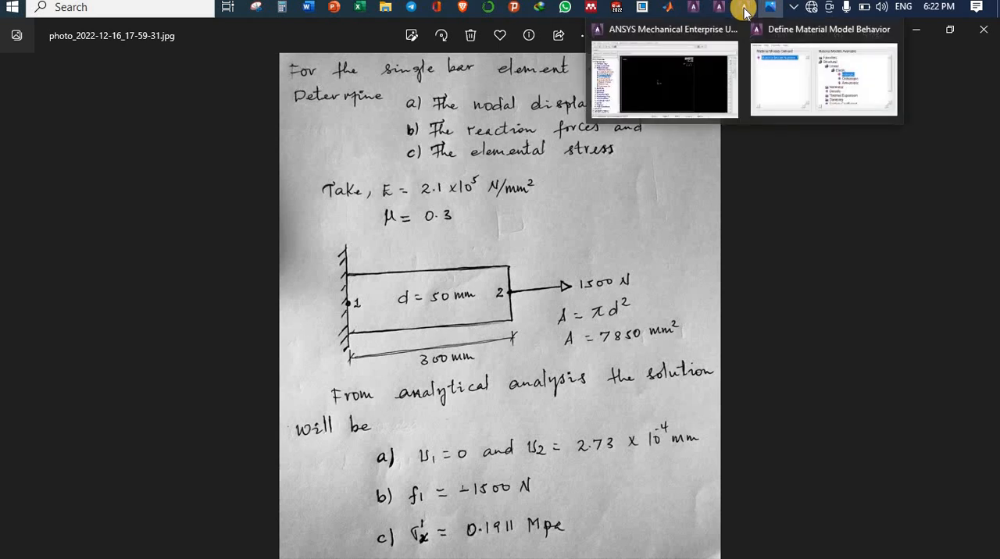
left_click(785, 70)
left_click(457, 329)
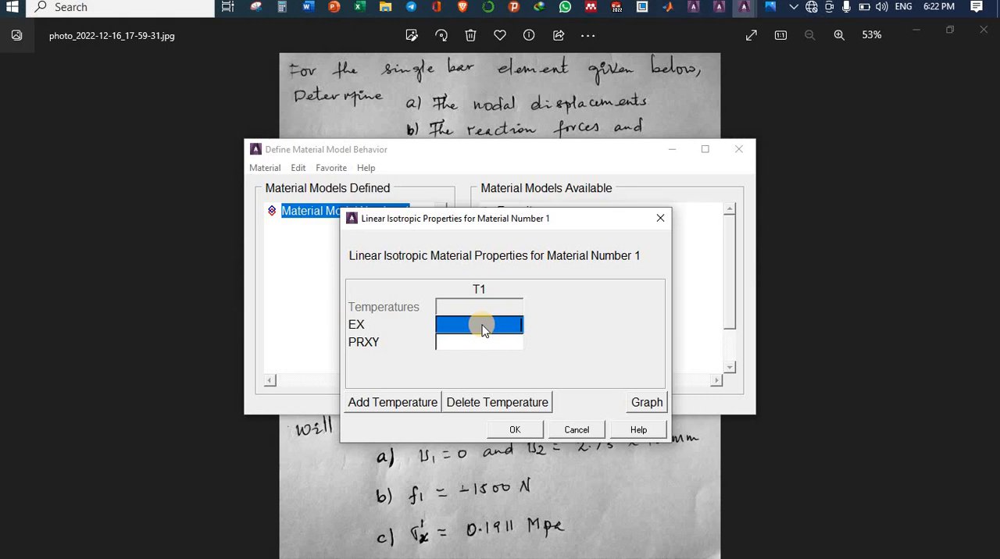
type("2.1e5")
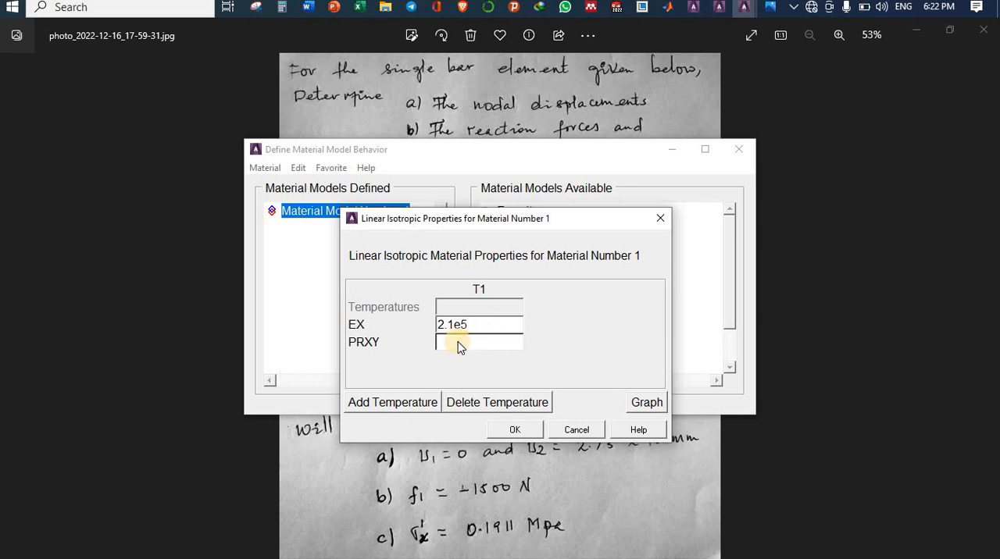
left_click(458, 344)
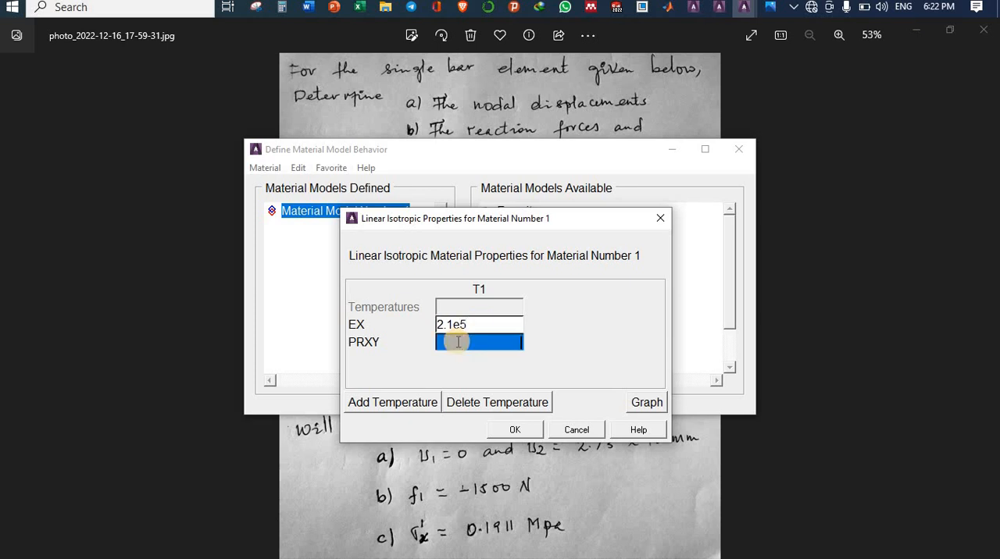
type("0.3")
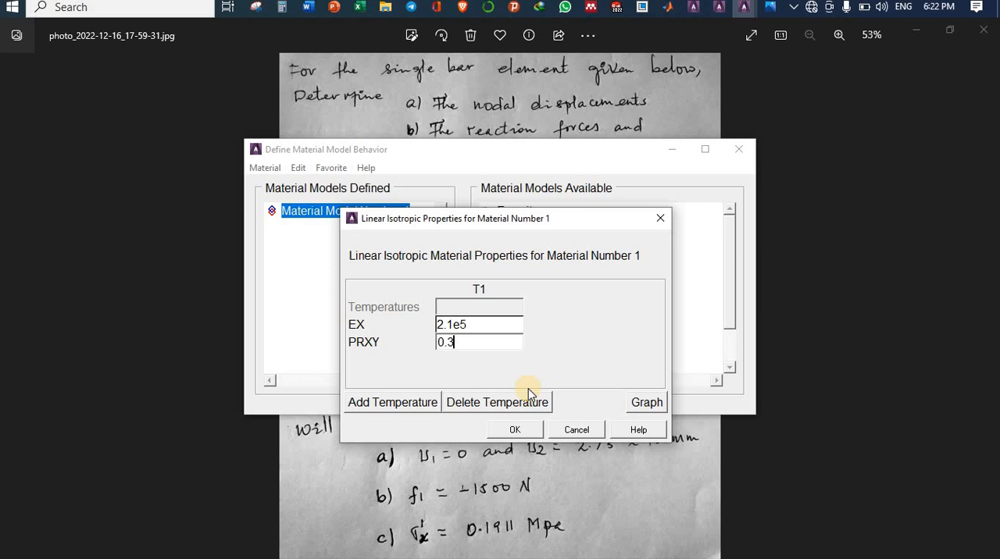
left_click(515, 430)
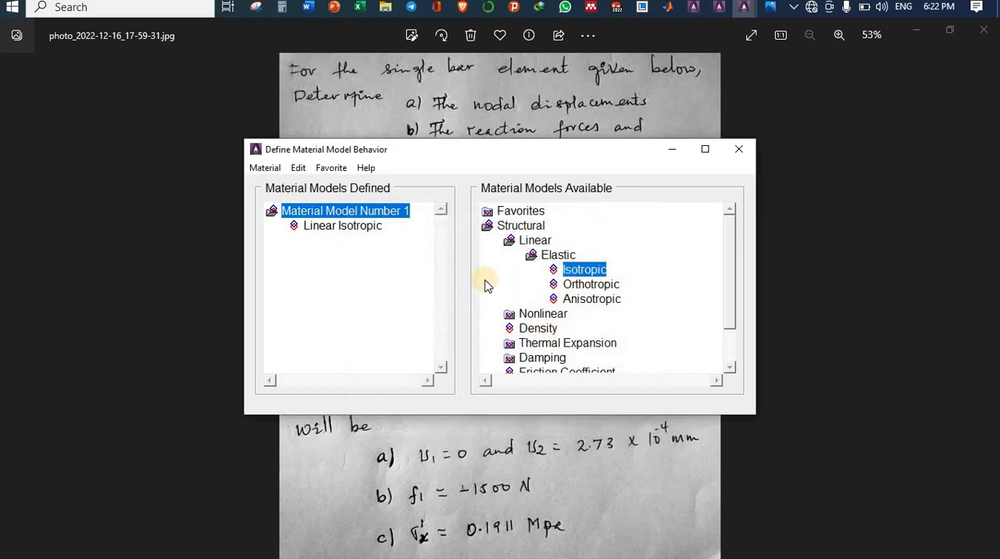
left_click(738, 153)
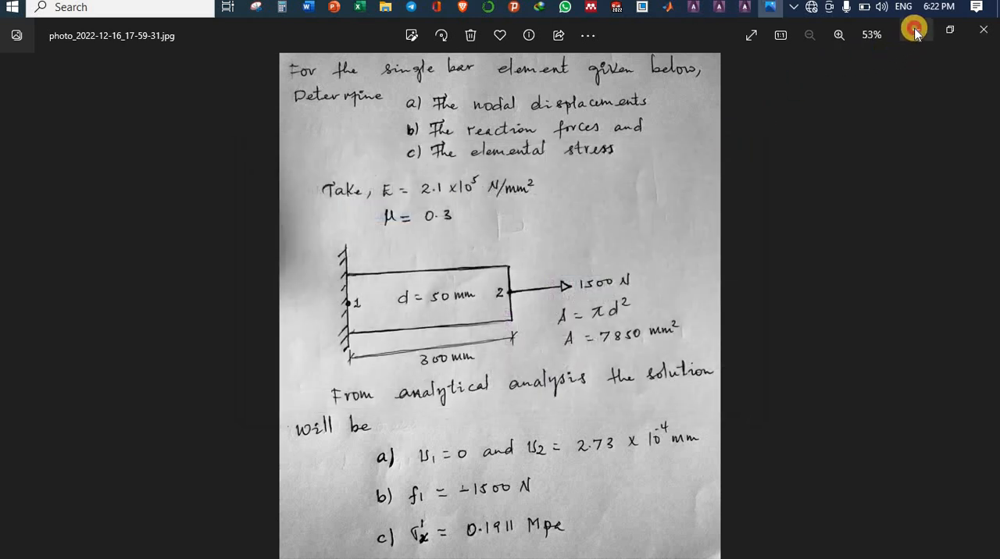
Step: Return to the ANSYS main window and add a link section with ID 1
key("alt+Tab")
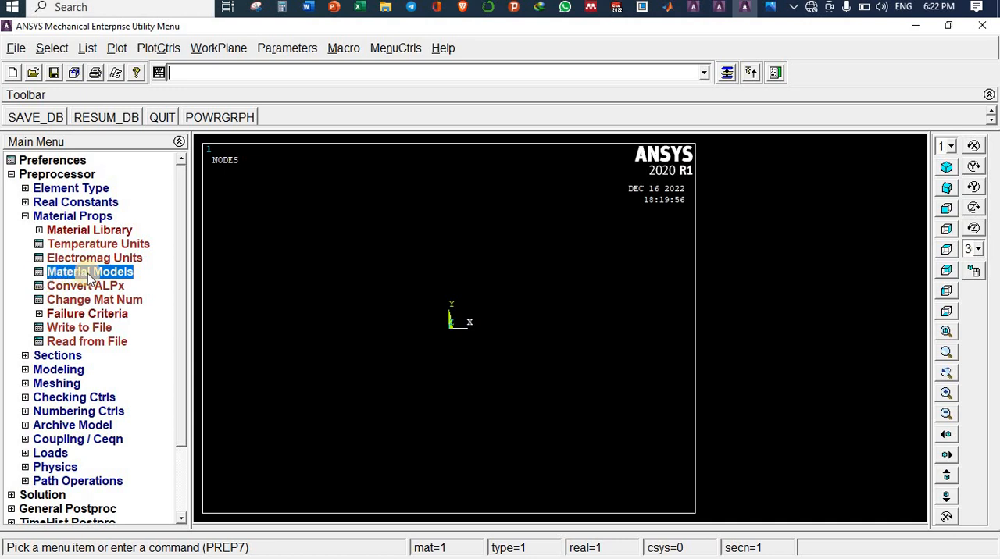
left_click(41, 216)
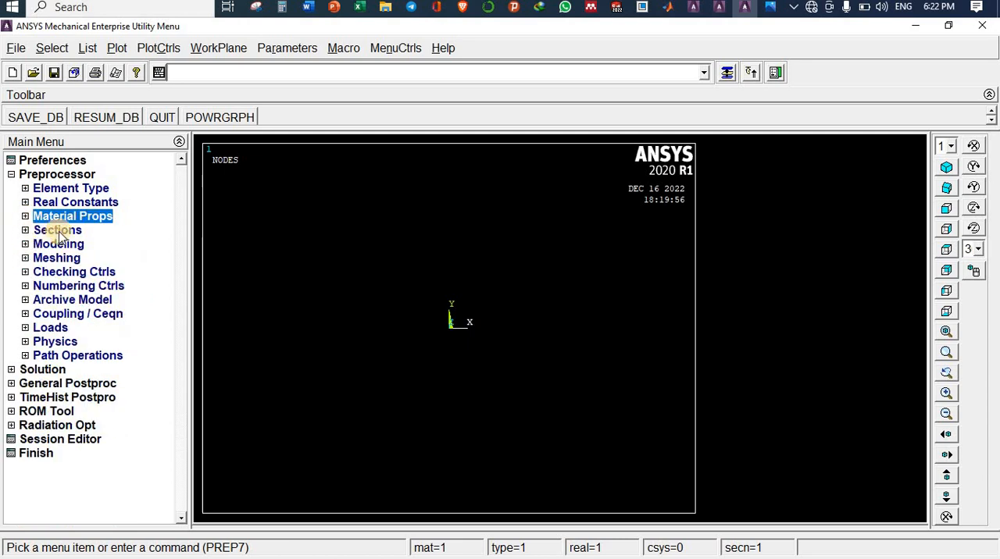
left_click(44, 230)
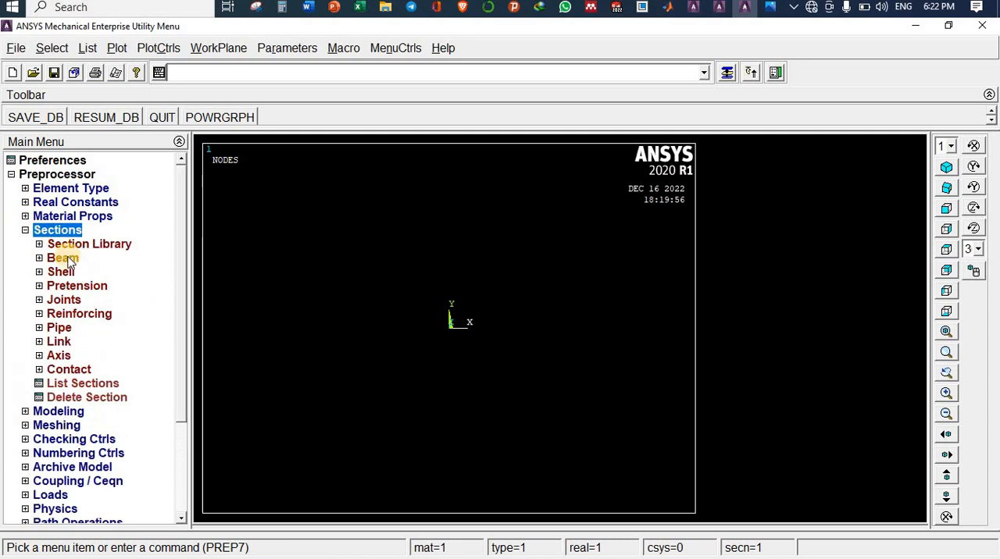
left_click(60, 342)
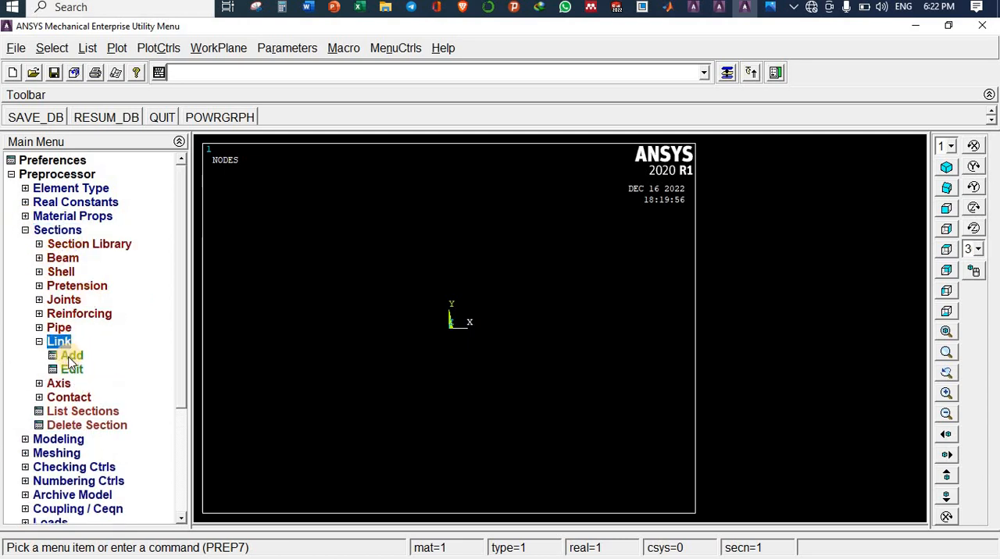
left_click(72, 357)
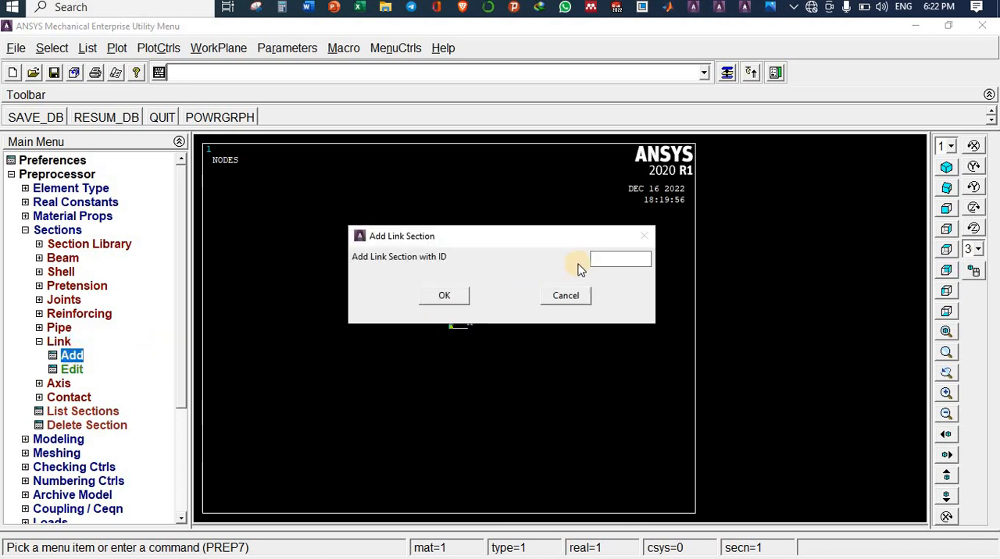
left_click(444, 297)
left_click(444, 297)
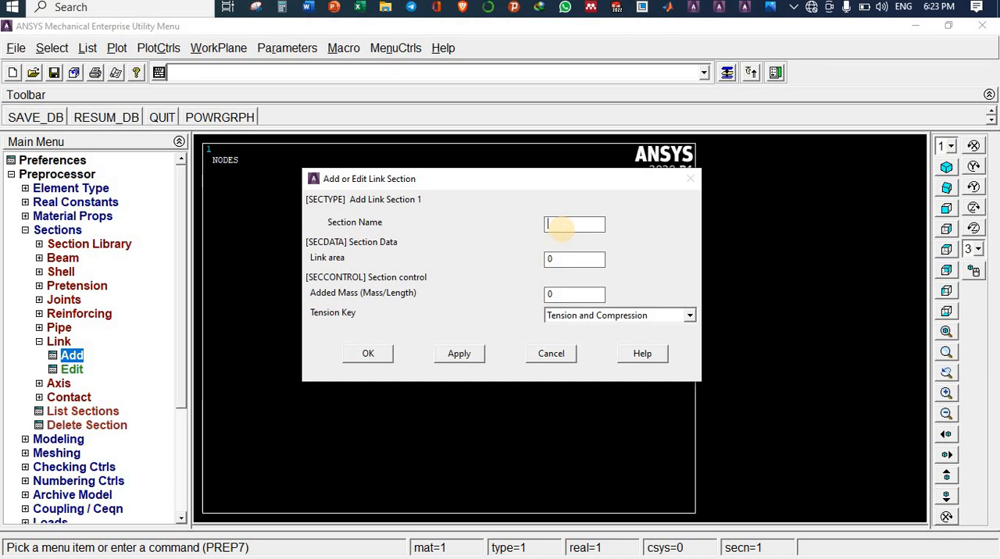
Step: Start naming link section 1 as A1 and consult the problem photo for the bar's cross-sectional area
type("A1")
left_click(571, 259)
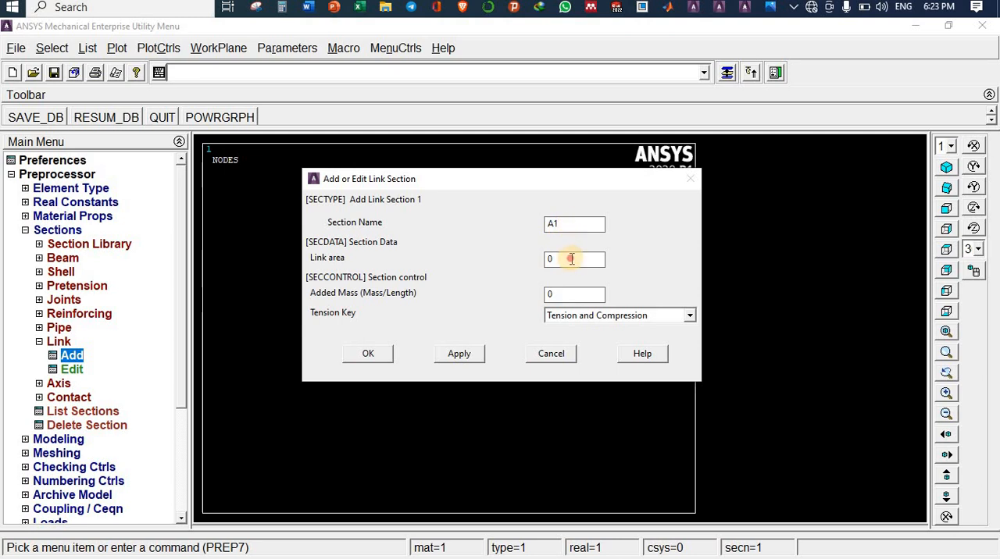
left_click(770, 7)
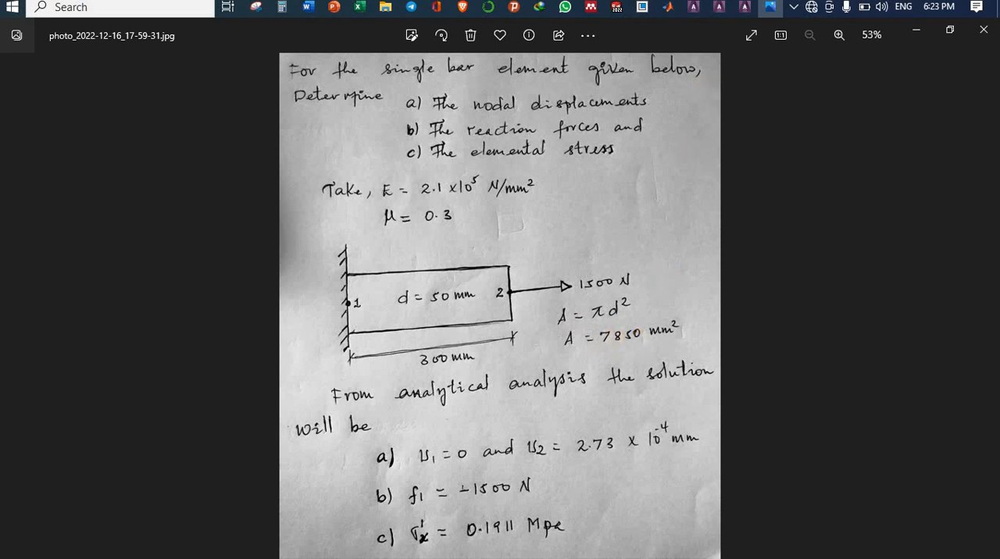
left_click(745, 7)
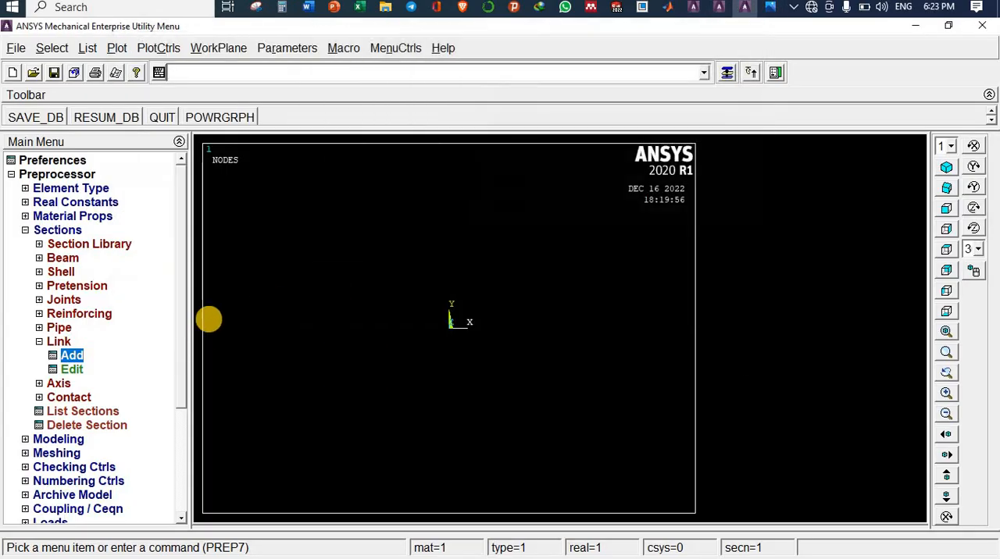
Step: Add the link section with ID 1, named A1, with a link area of 7850
left_click(69, 356)
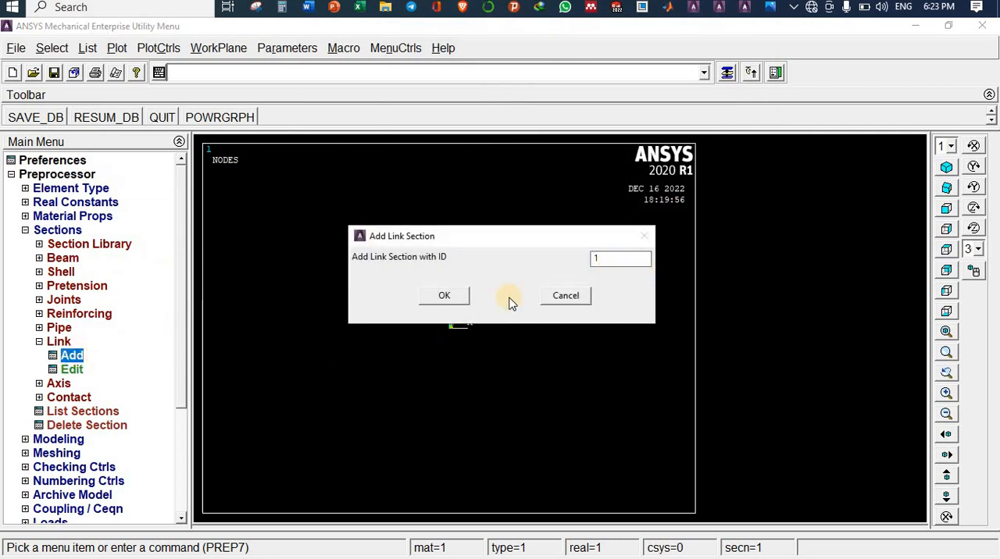
left_click(443, 296)
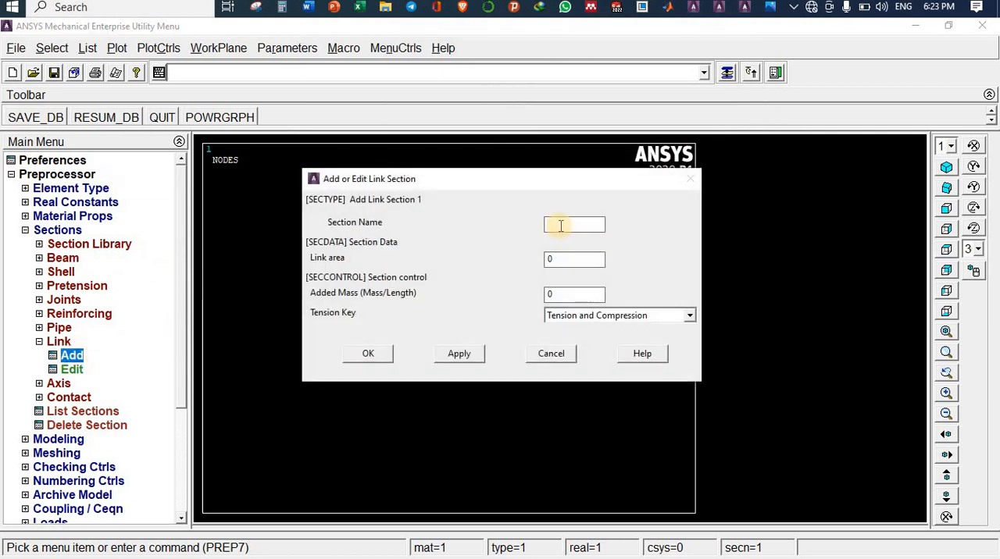
type("A1")
left_click(558, 261)
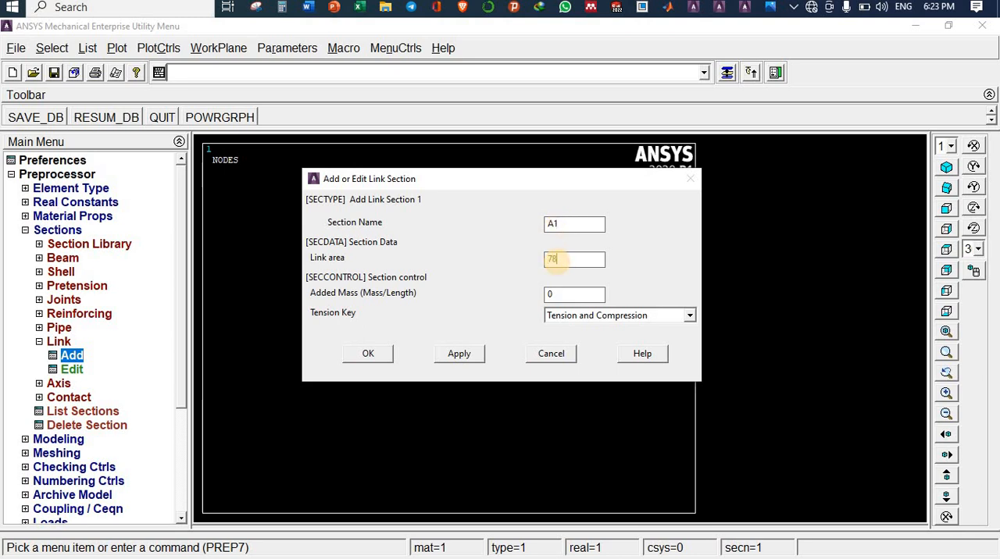
type("7850")
left_click(369, 354)
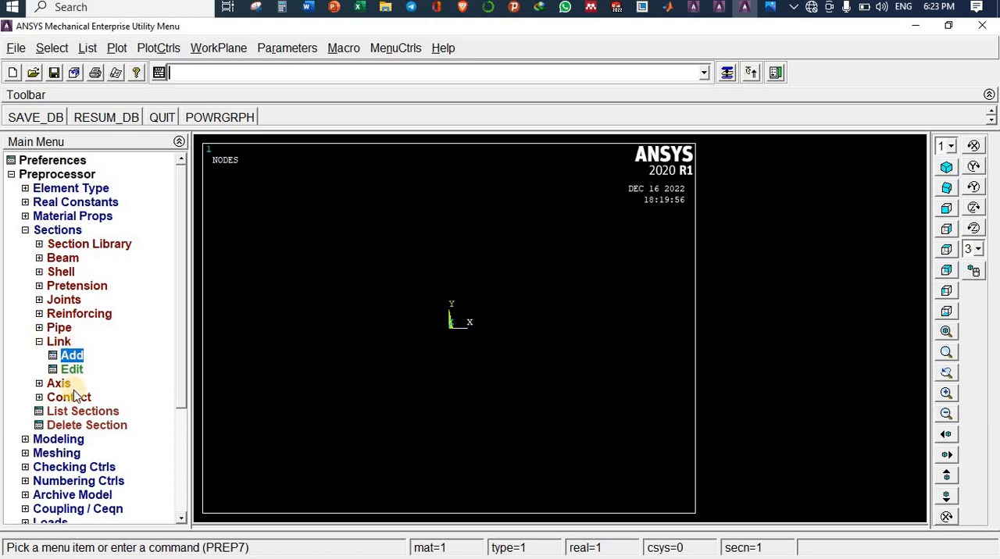
Step: Create node 1 at the origin of the active coordinate system, leaving its location values blank
left_click(59, 230)
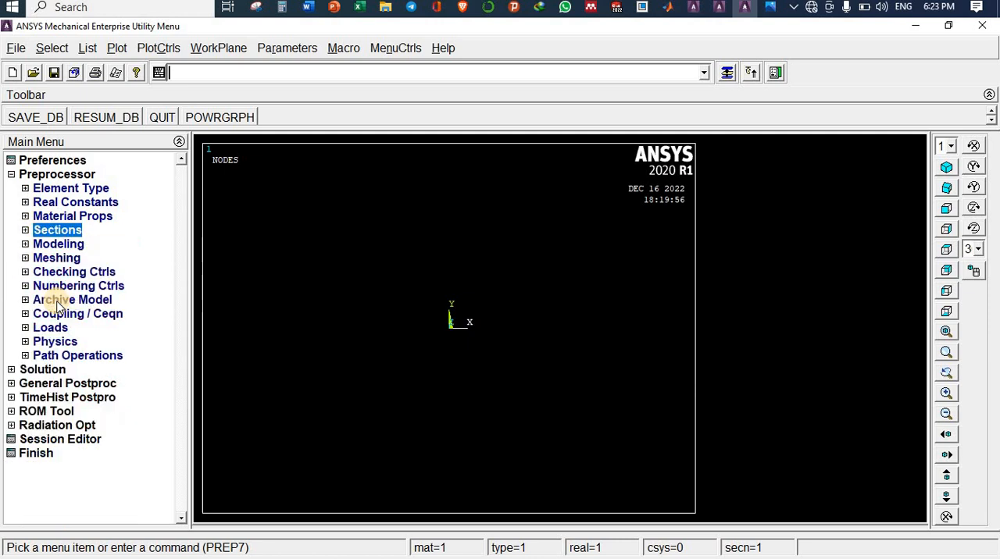
left_click(59, 245)
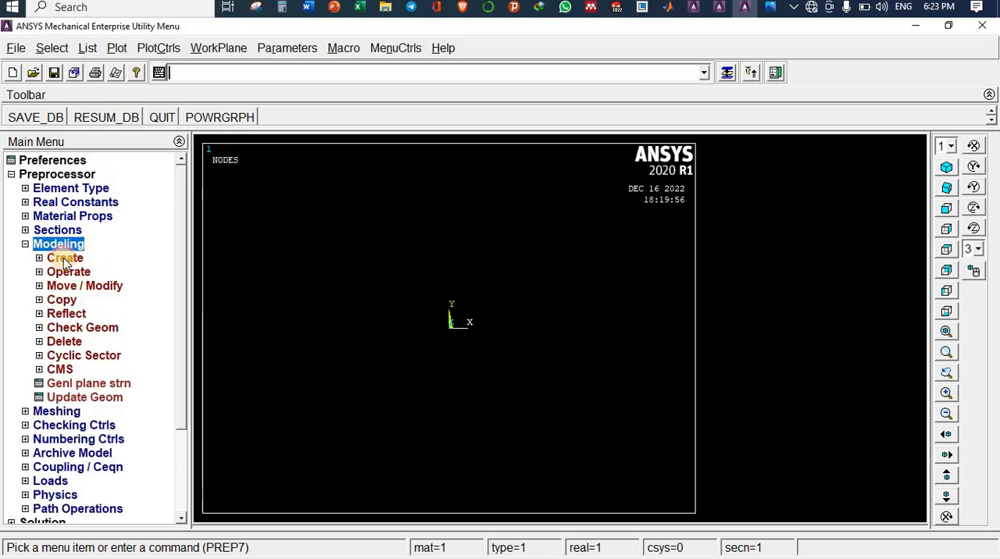
left_click(59, 259)
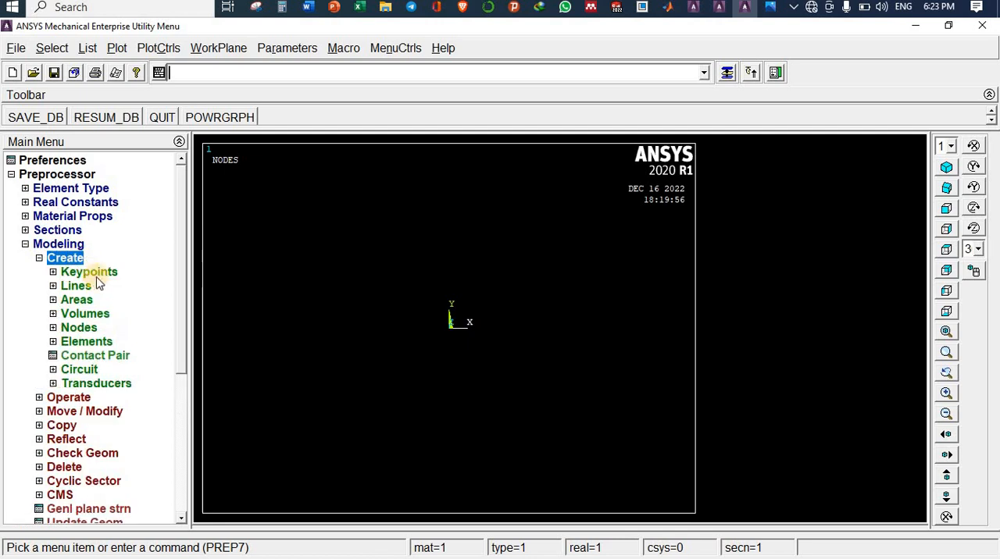
left_click(78, 328)
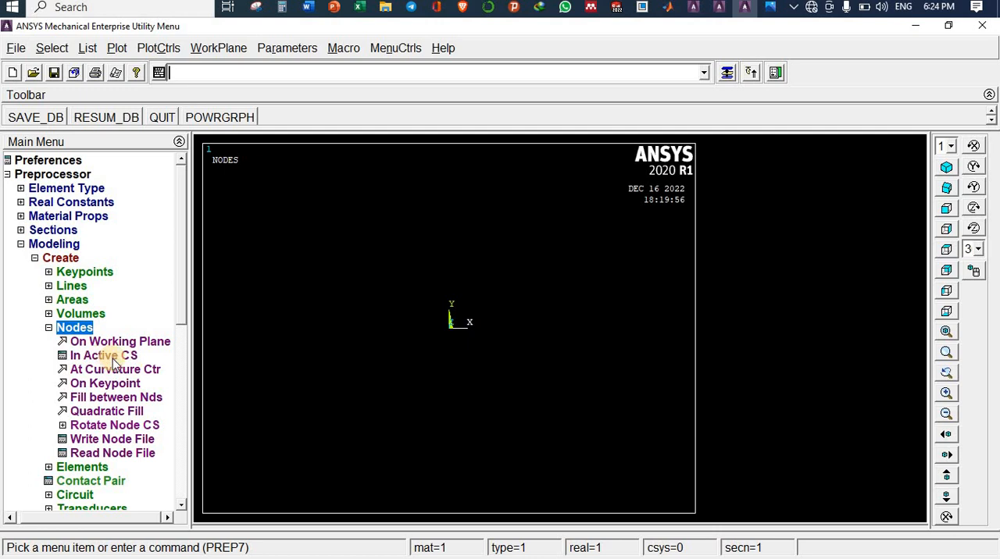
left_click(102, 356)
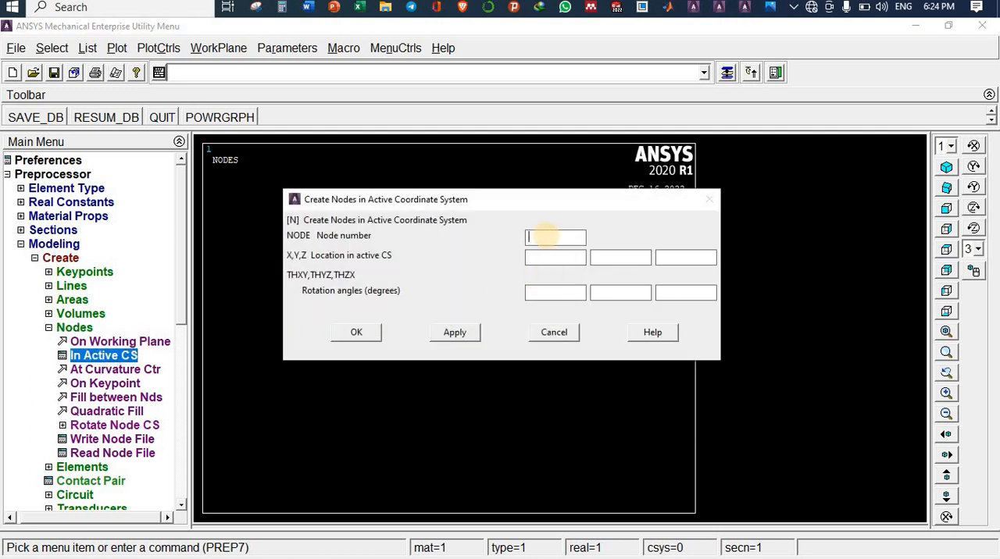
type("1")
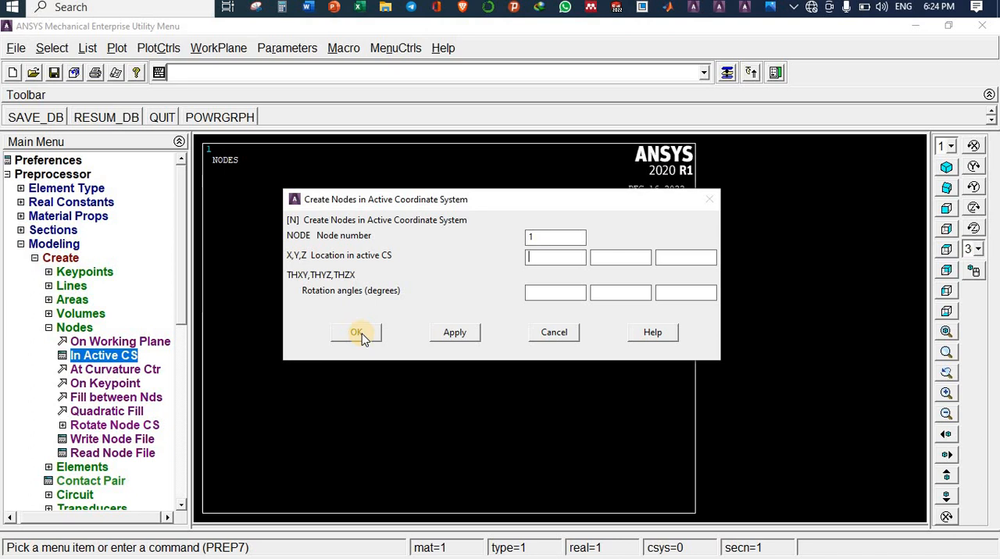
left_click(454, 332)
Step: Consult the problem photo for the bar's length, reapply node 1 and create node 2 at X 300 in the active coordinate system
left_click(542, 236)
left_click(549, 258)
left_click(770, 8)
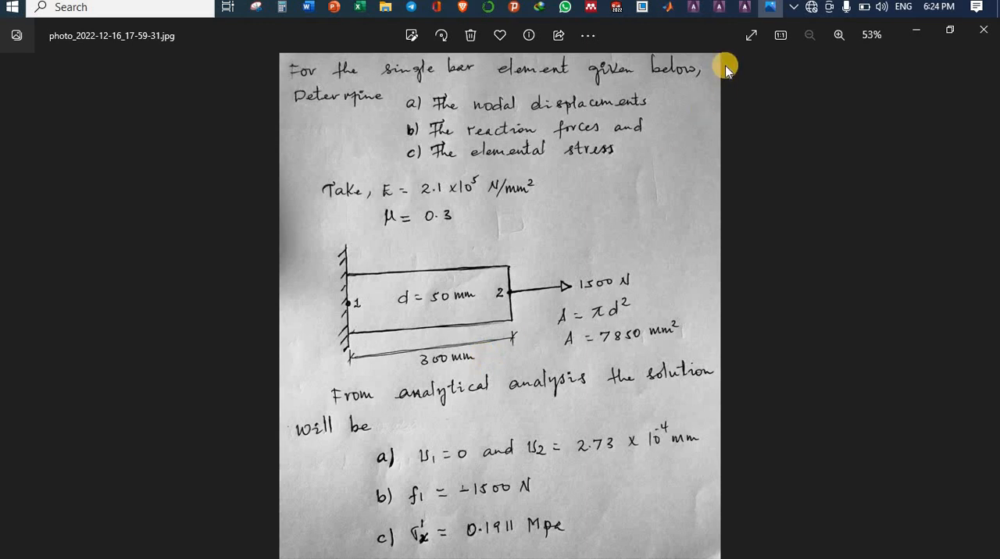
left_click(748, 7)
left_click(135, 353)
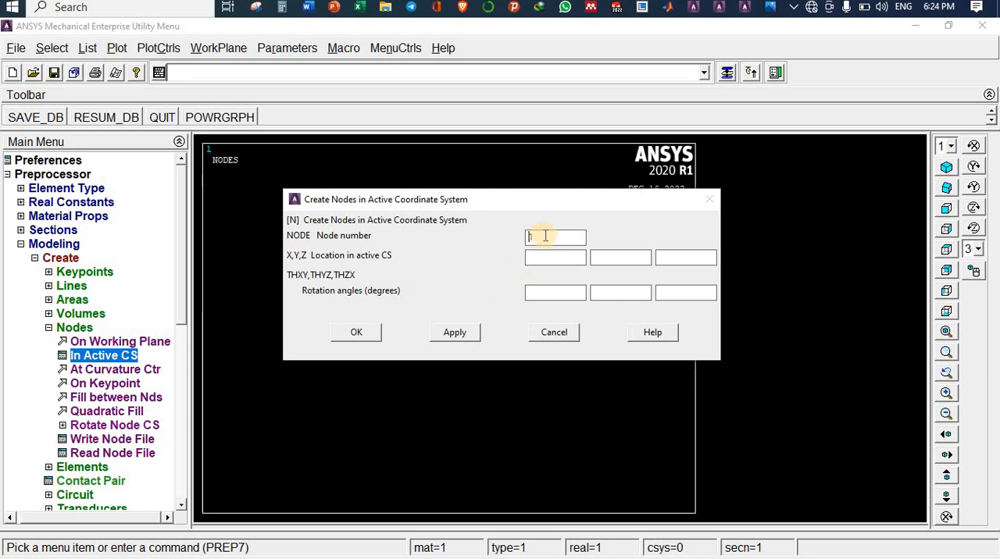
left_click(454, 332)
left_click(537, 257)
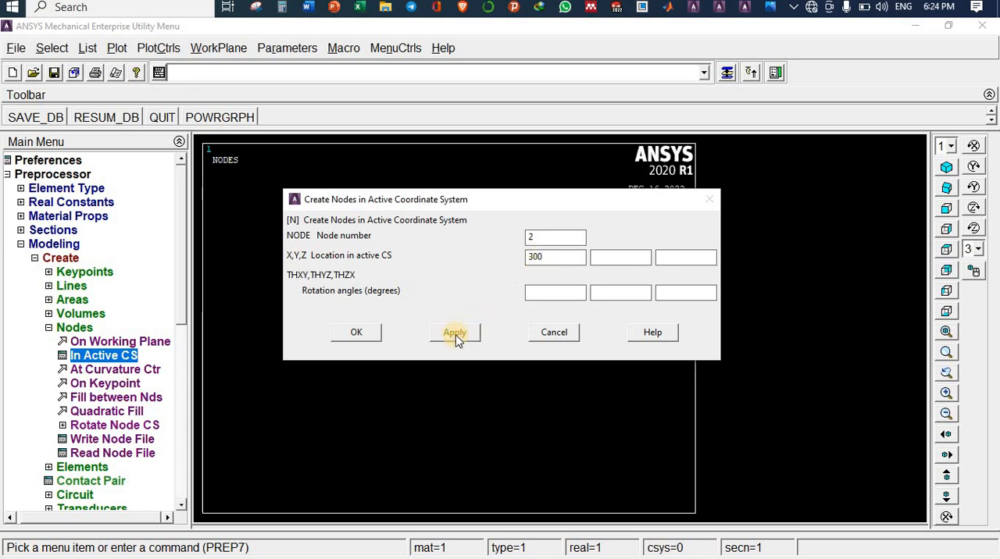
left_click(357, 333)
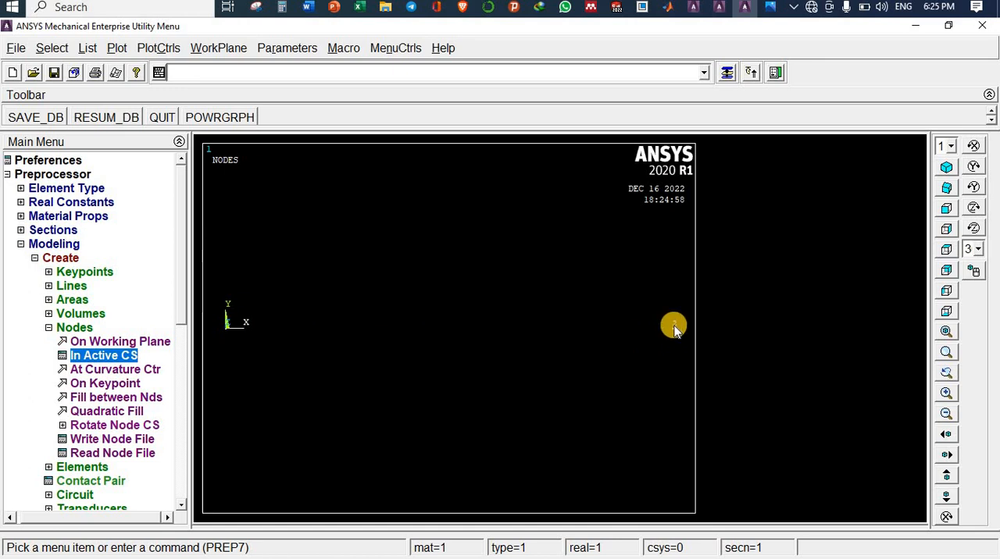
Step: Set the element attributes to element type 1 LINK180, material number 1 and section 1 A1
left_click(50, 328)
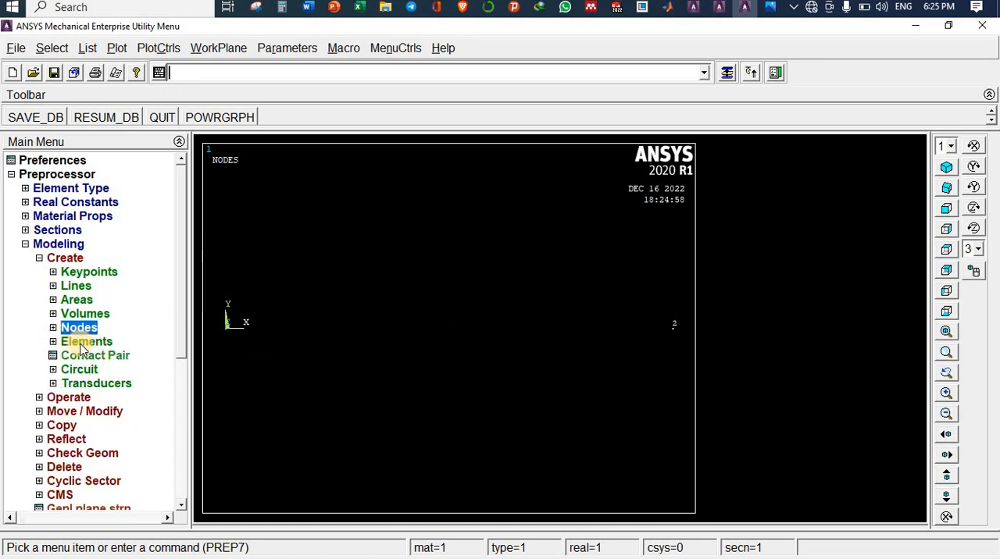
left_click(92, 343)
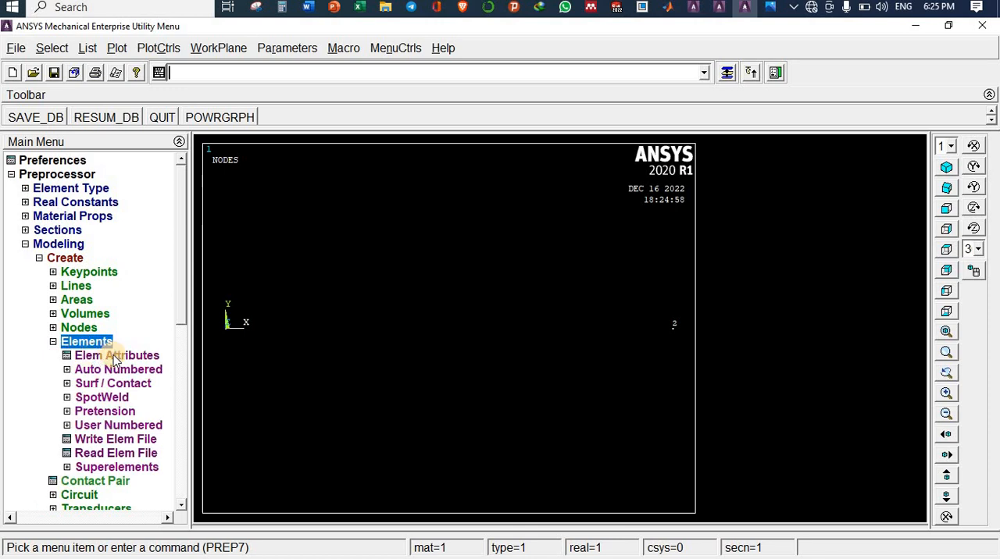
left_click(109, 356)
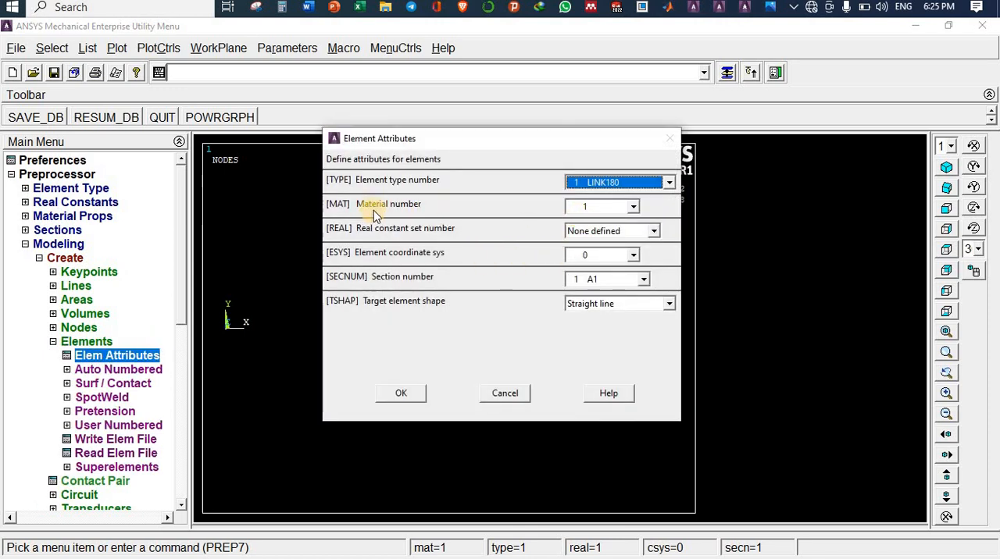
left_click(604, 208)
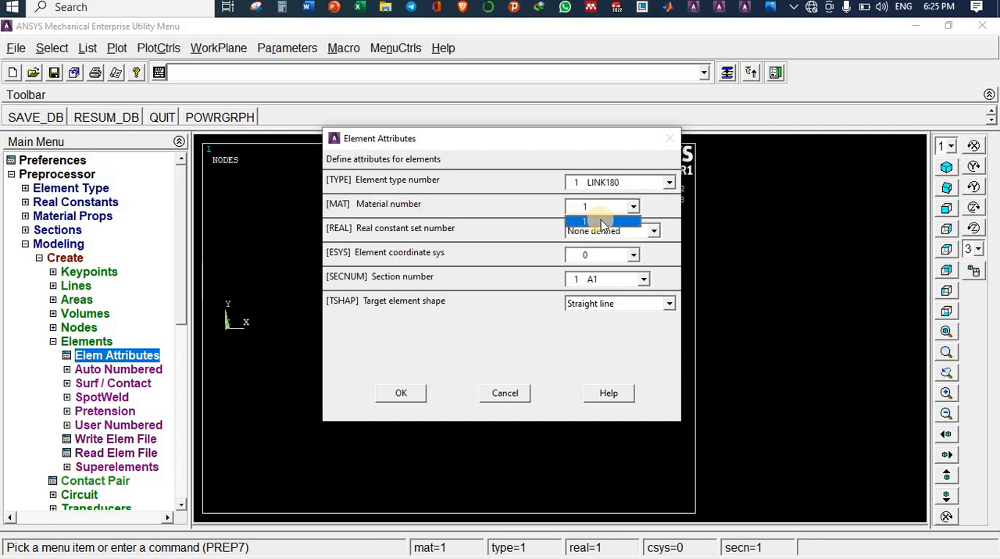
left_click(599, 283)
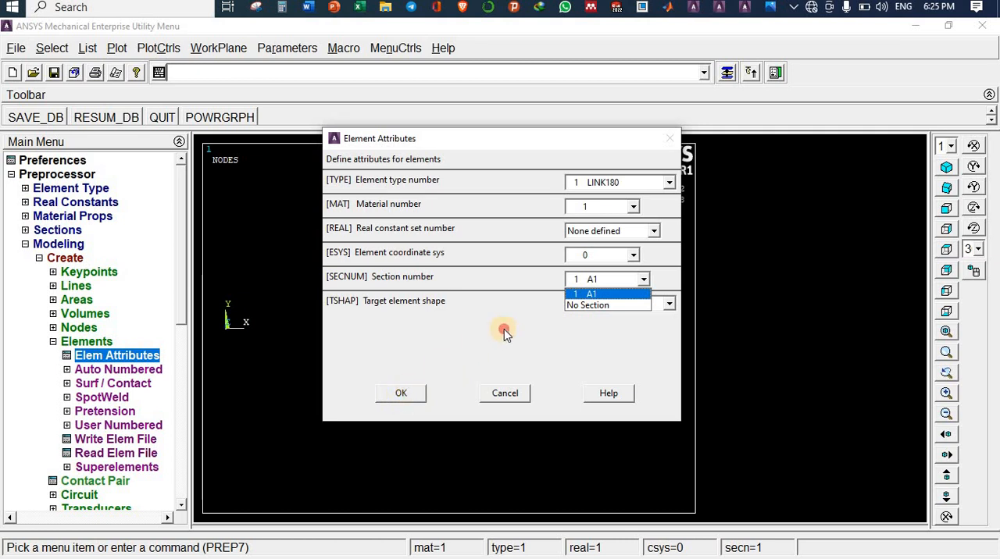
left_click(403, 397)
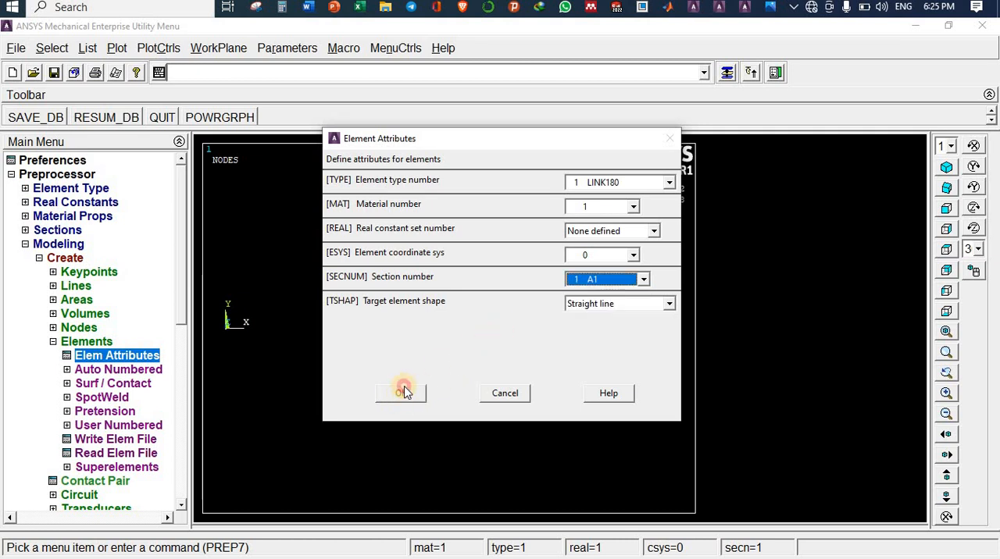
left_click(403, 390)
Step: Create an auto-numbered element through node 1 at the origin and node 2
left_click(97, 362)
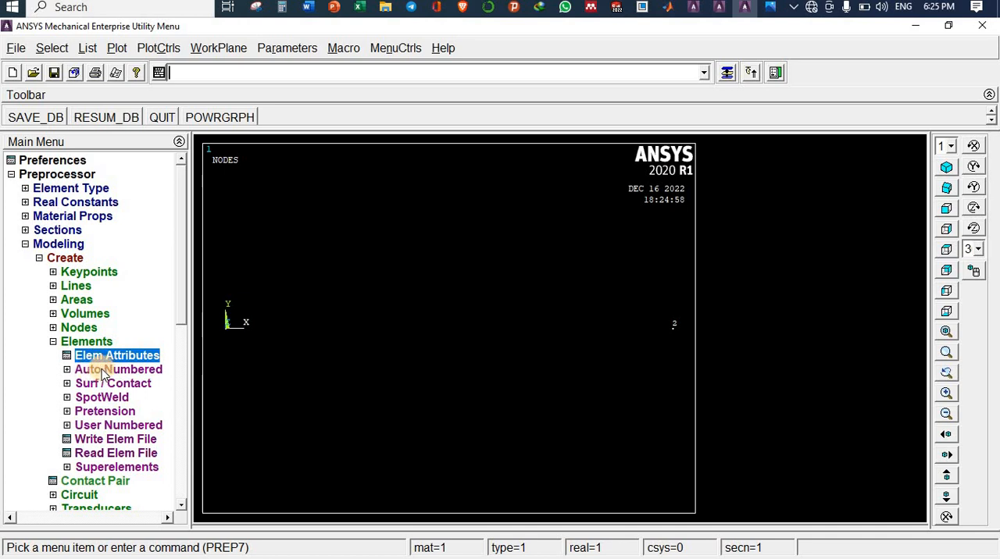
left_click(102, 371)
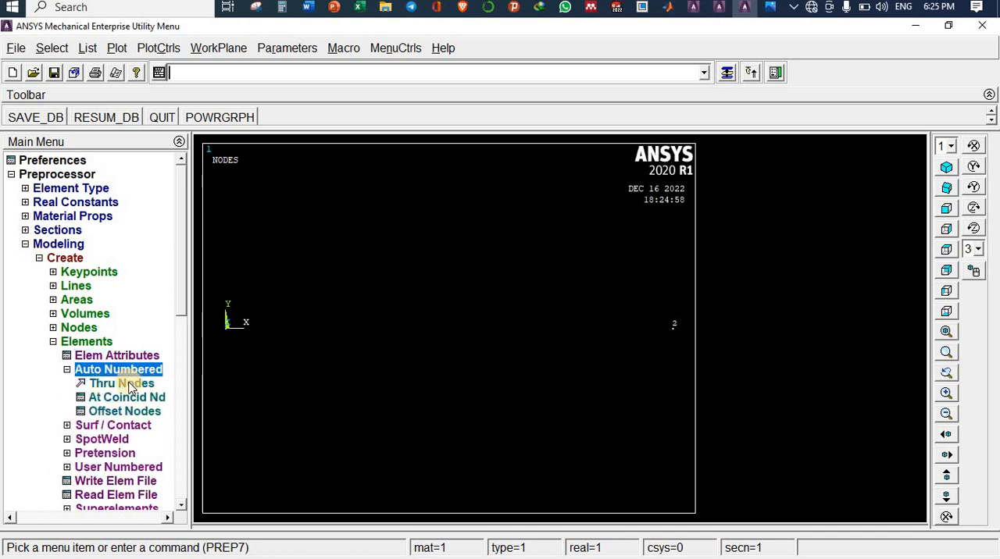
left_click(131, 388)
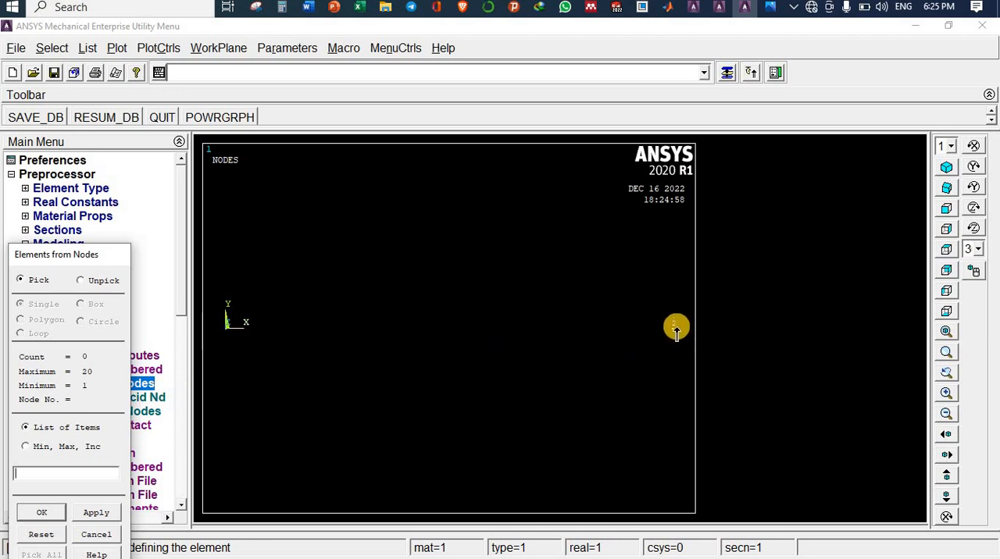
left_click(226, 328)
left_click(672, 326)
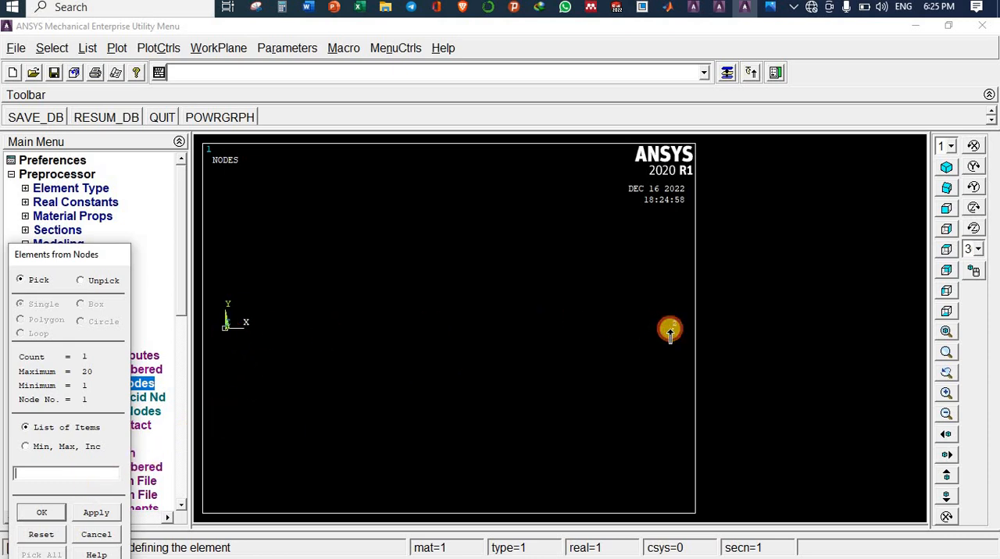
left_click(42, 514)
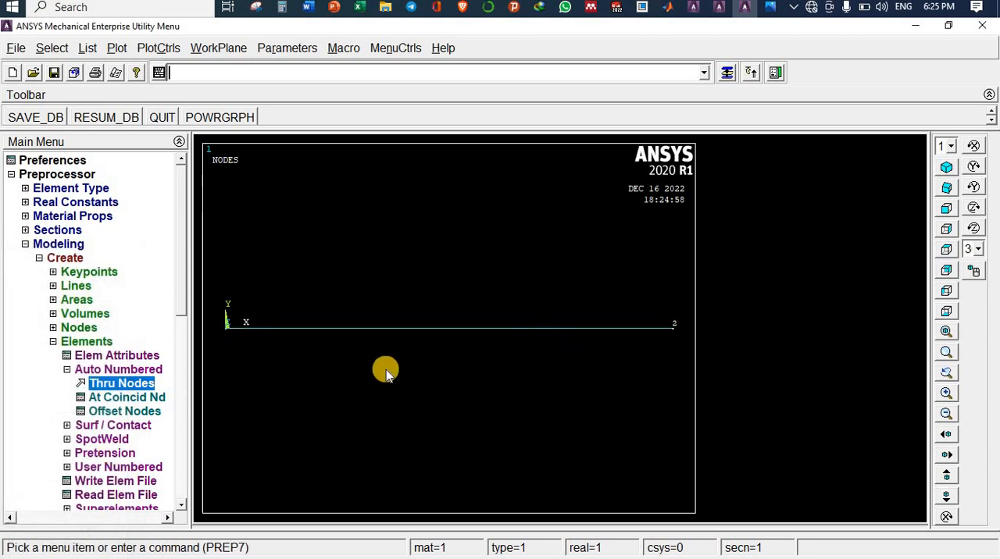
Step: Constrain all degrees of freedom of node 1 at the origin with a constant displacement value of 0
left_click(64, 344)
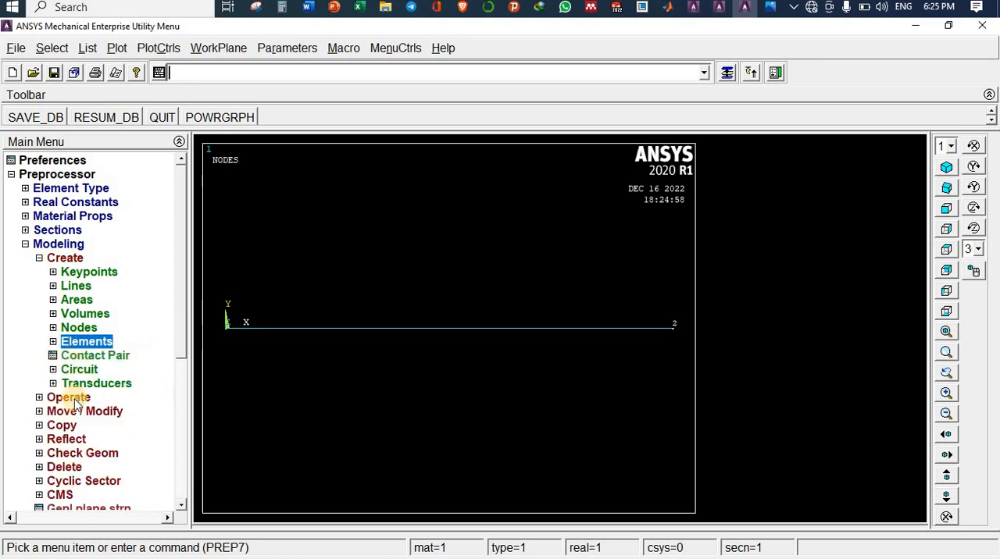
left_click(64, 259)
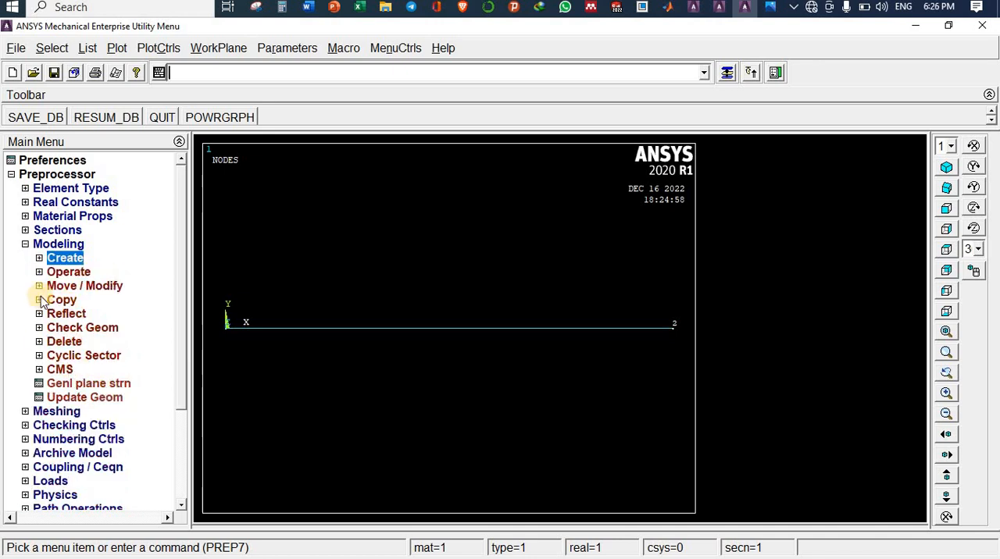
left_click(54, 245)
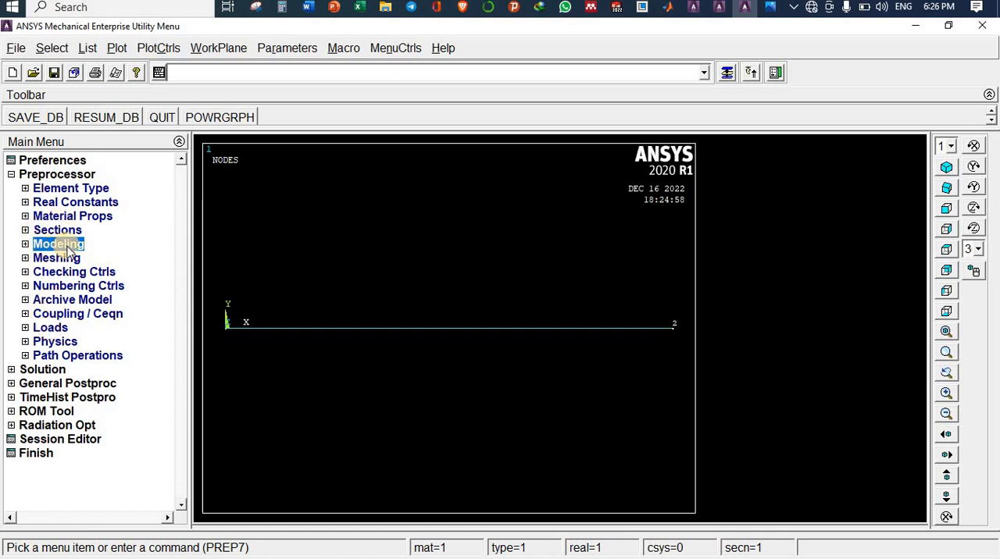
left_click(51, 328)
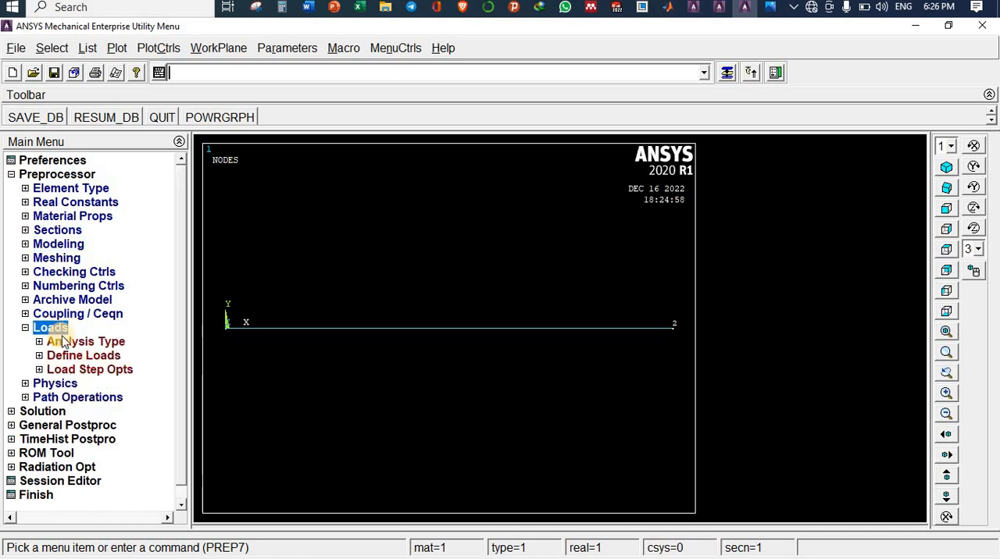
left_click(86, 358)
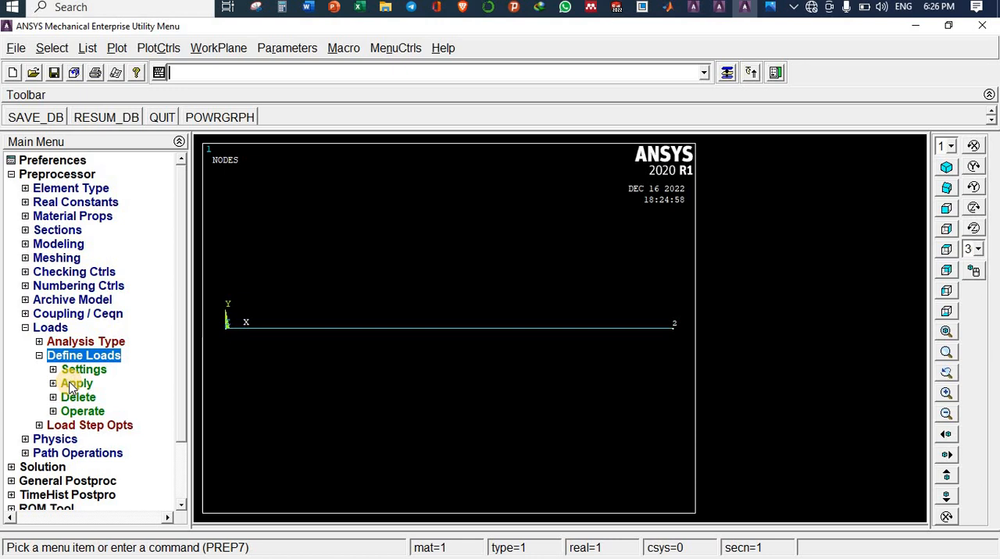
left_click(76, 385)
left_click(94, 397)
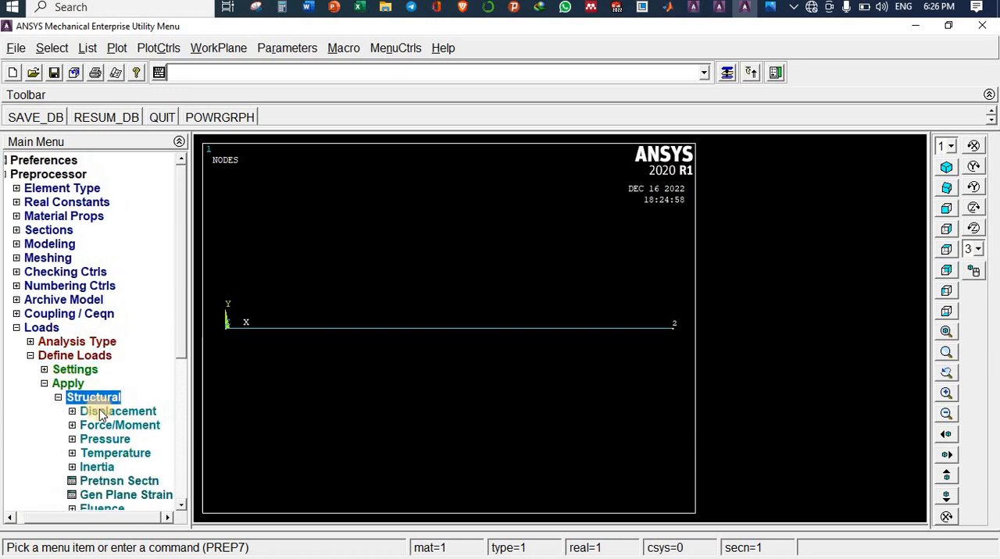
left_click(99, 414)
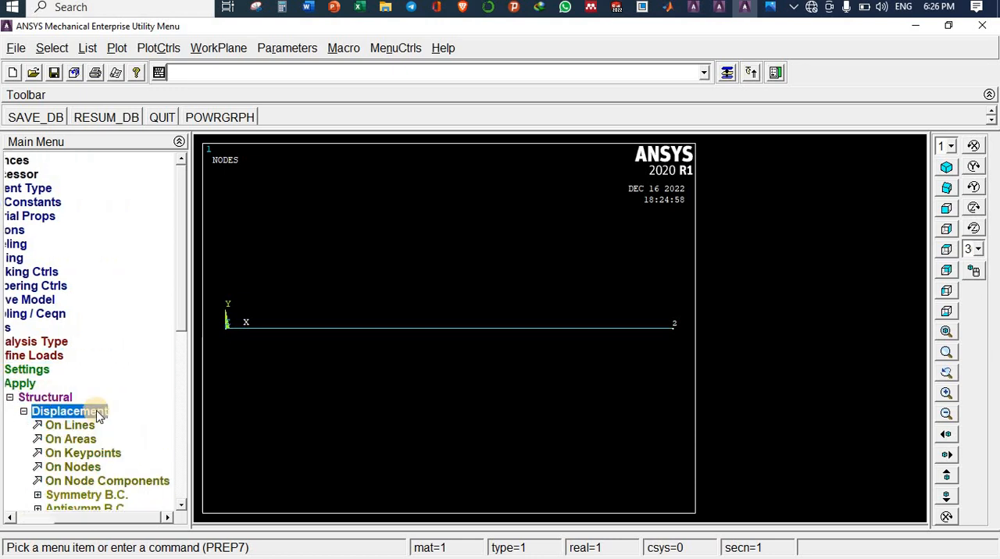
left_click(70, 466)
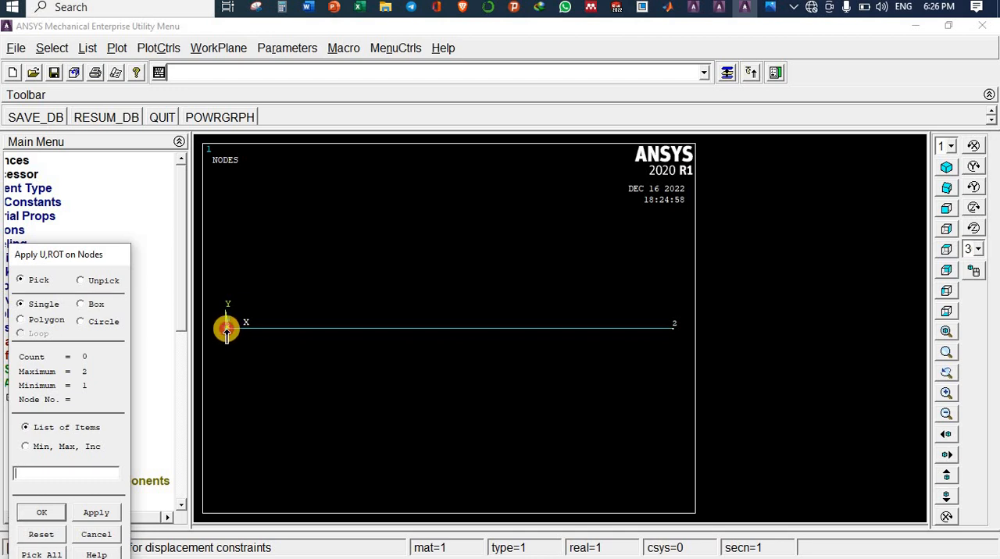
left_click(227, 332)
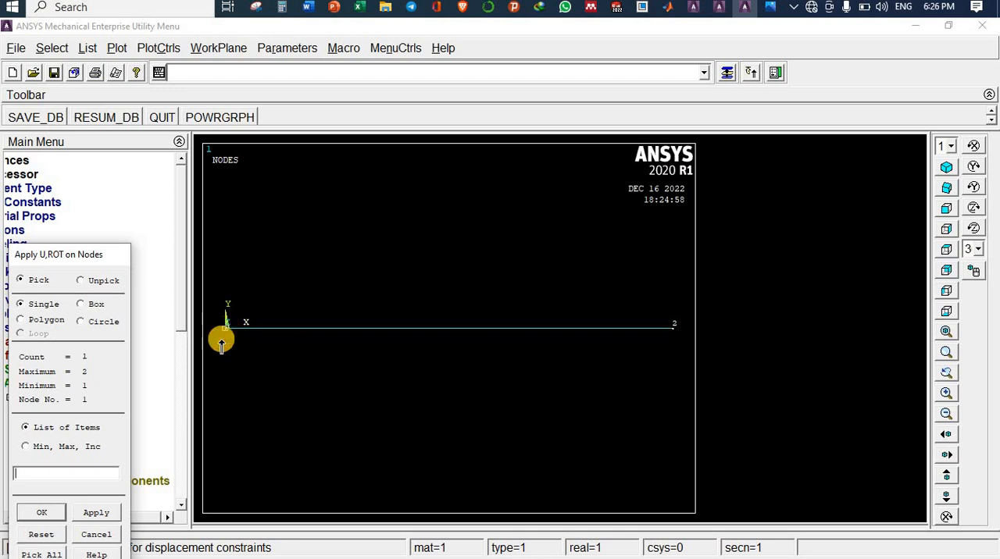
left_click(41, 512)
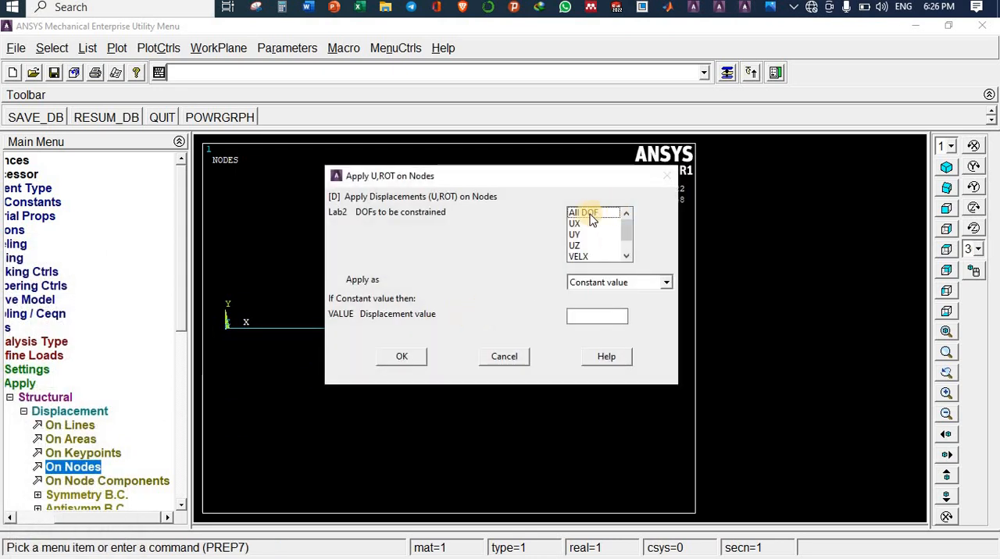
left_click(594, 217)
left_click(594, 314)
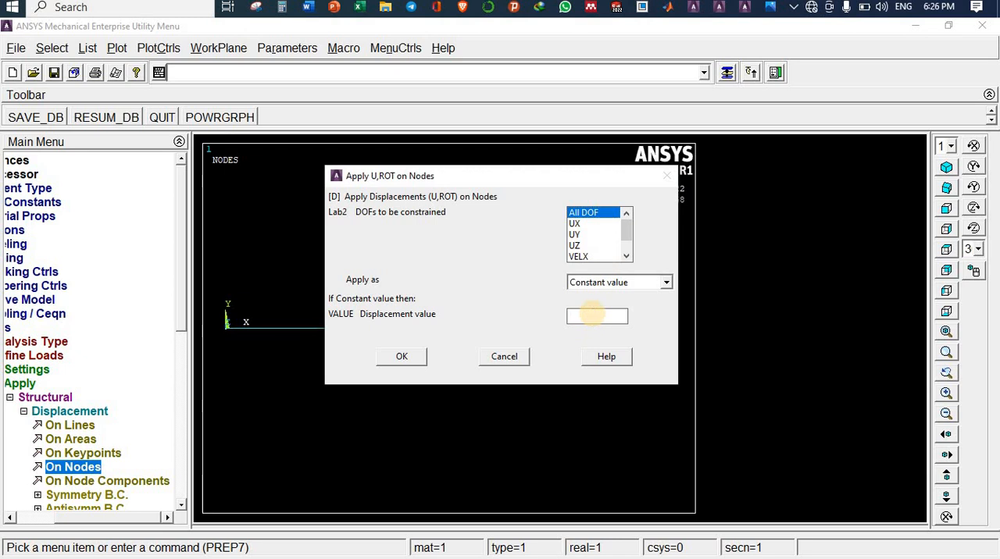
type("0")
left_click(403, 361)
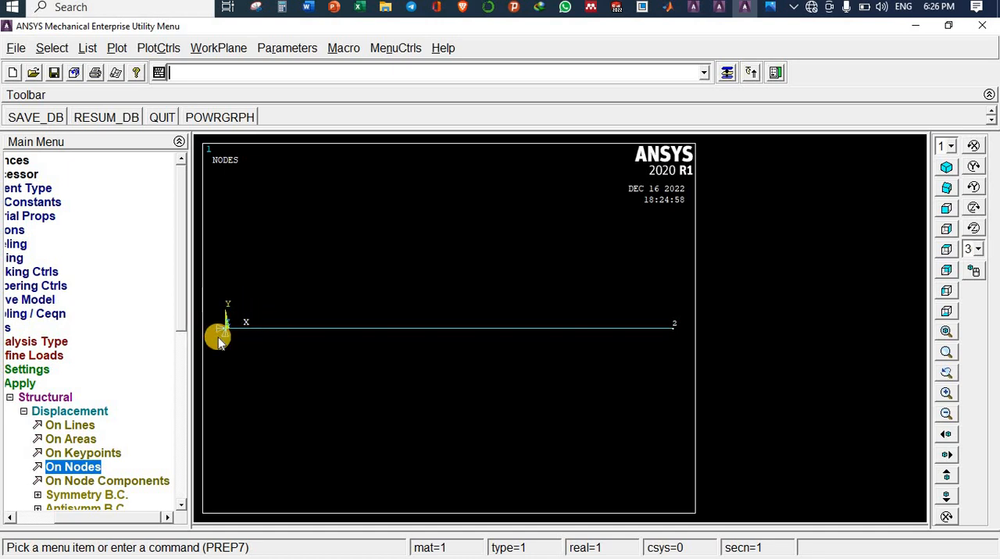
Step: Consult the problem photo for the load and apply a constant FX force of 1500 on node 2
left_click(59, 412)
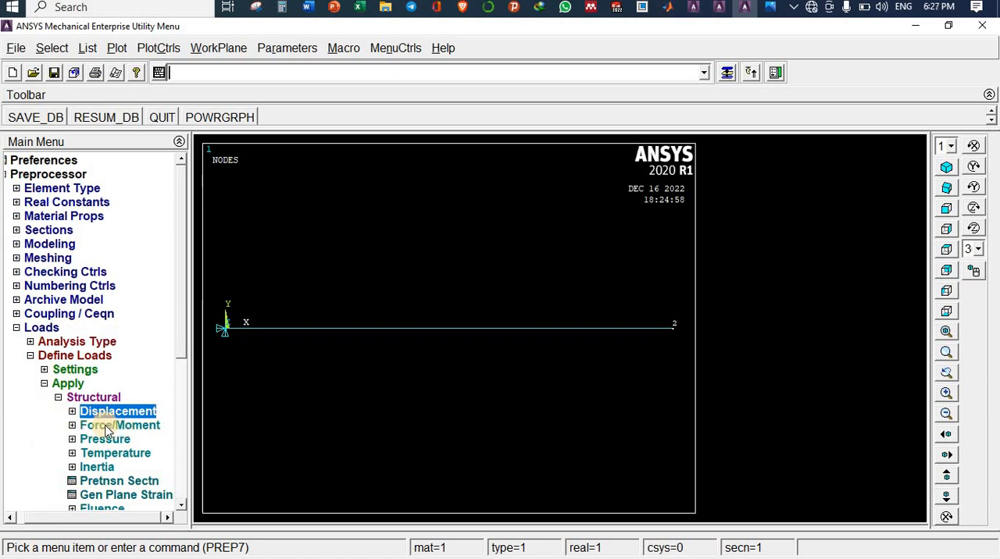
left_click(106, 428)
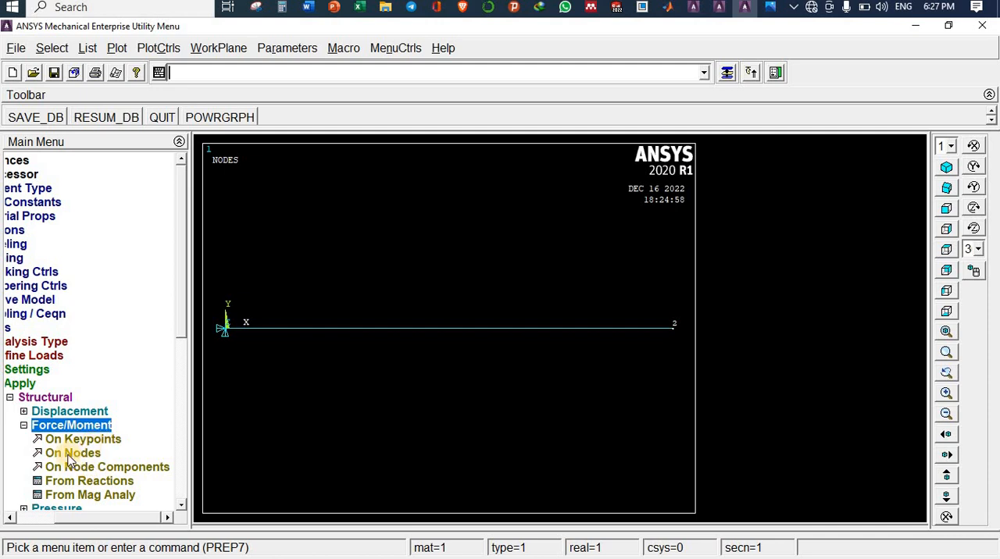
left_click(72, 455)
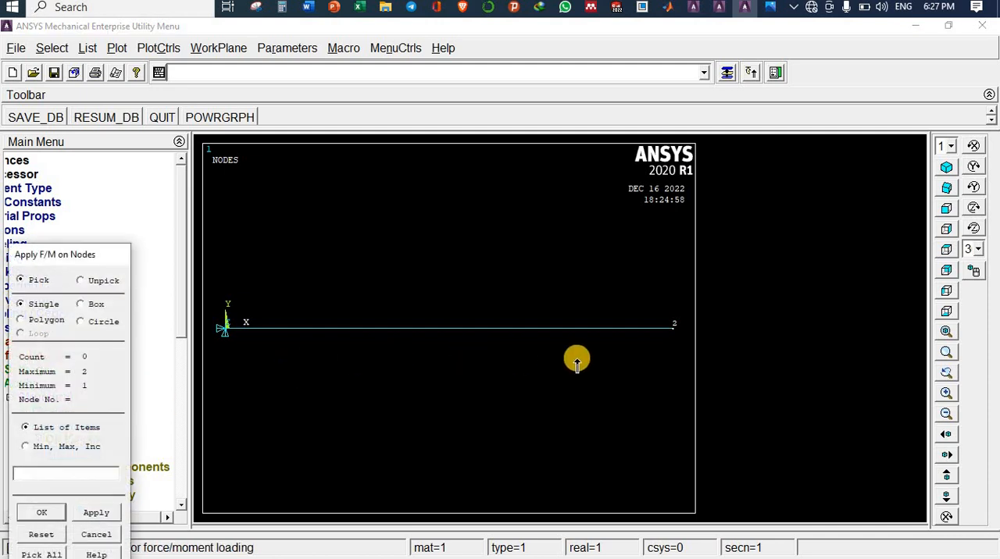
left_click(771, 7)
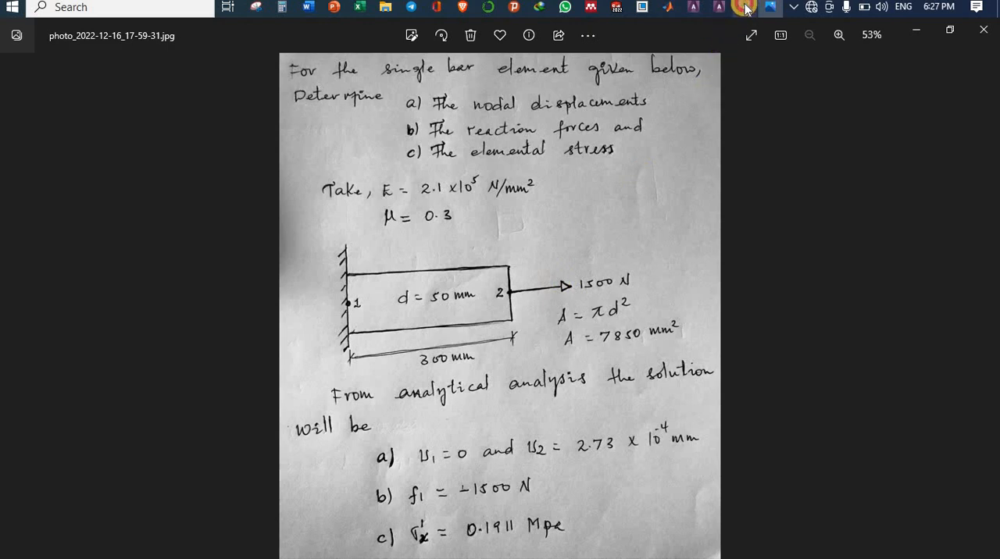
left_click(745, 9)
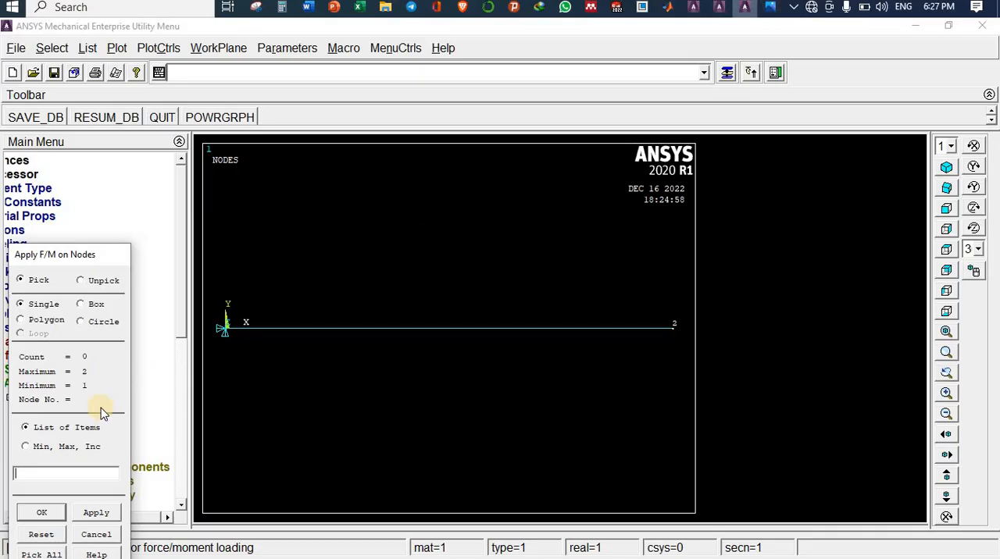
left_click(672, 327)
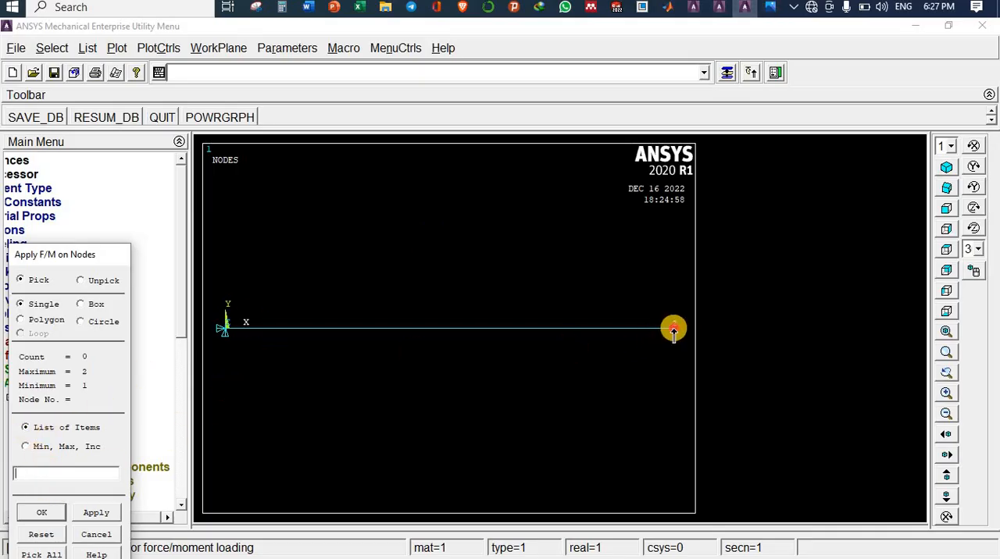
left_click(41, 514)
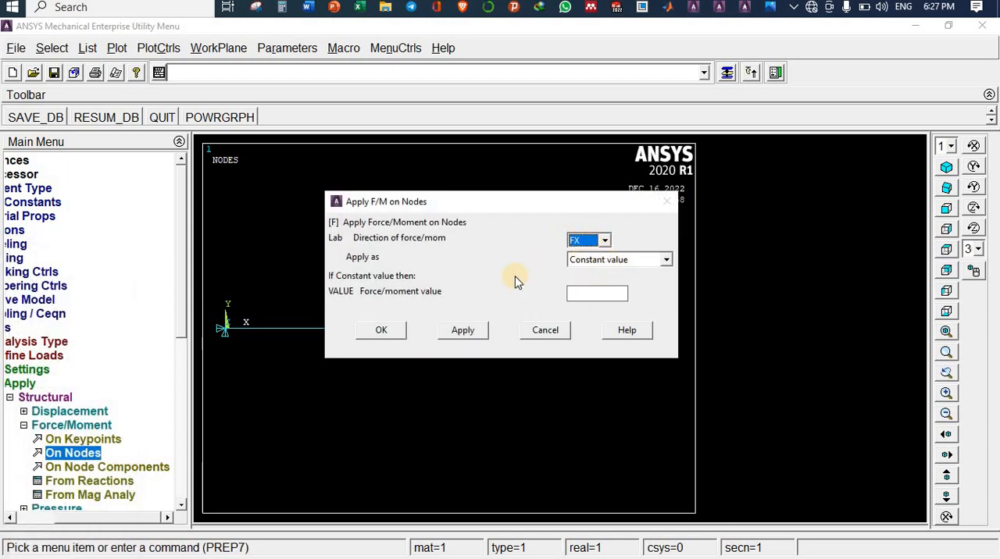
left_click(600, 293)
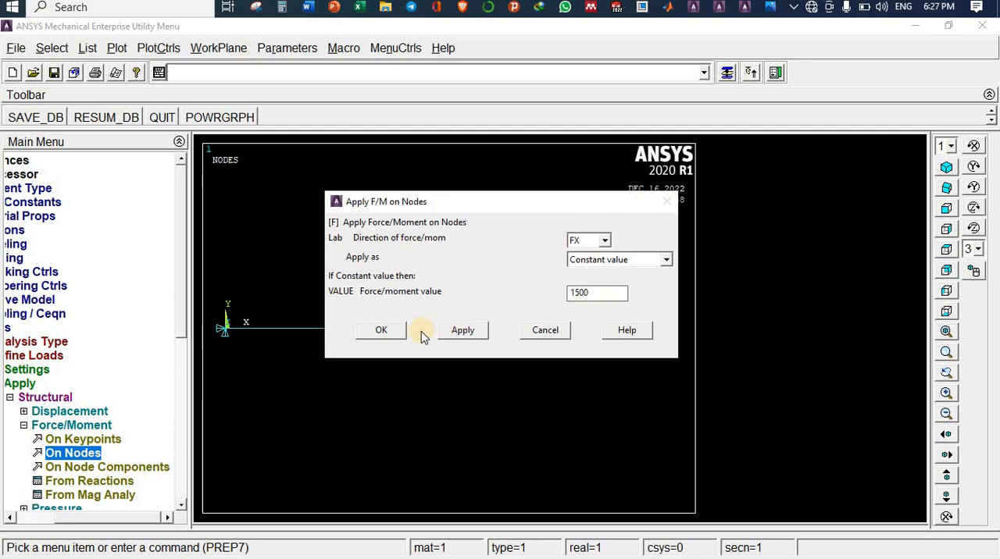
left_click(382, 330)
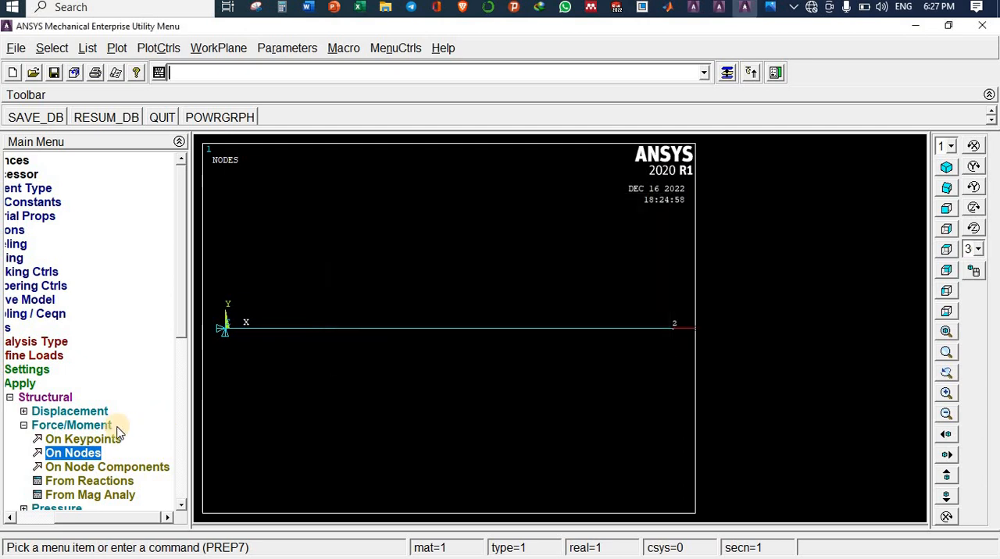
Step: Leave the preprocessor, solve the current load step and dismiss the completion note
left_click(48, 428)
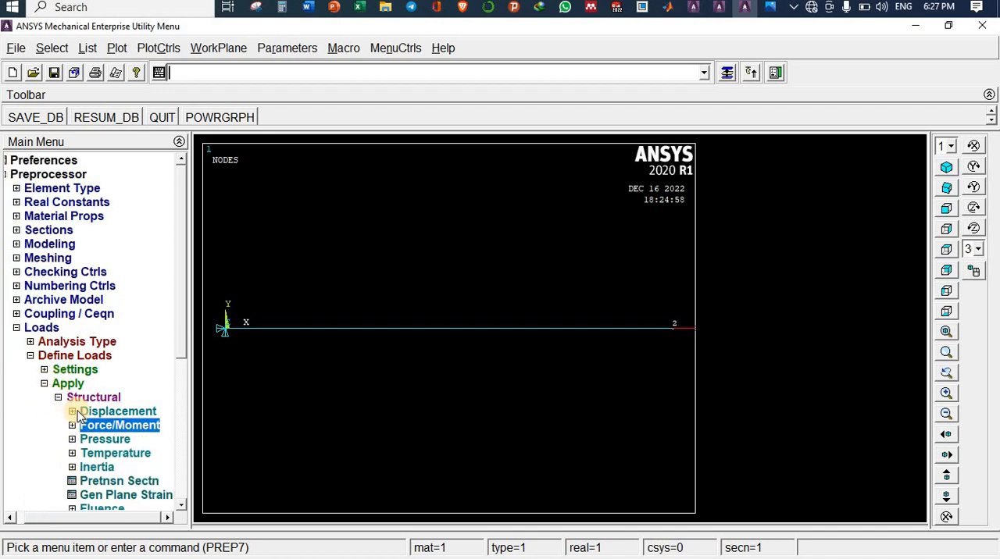
left_click(35, 330)
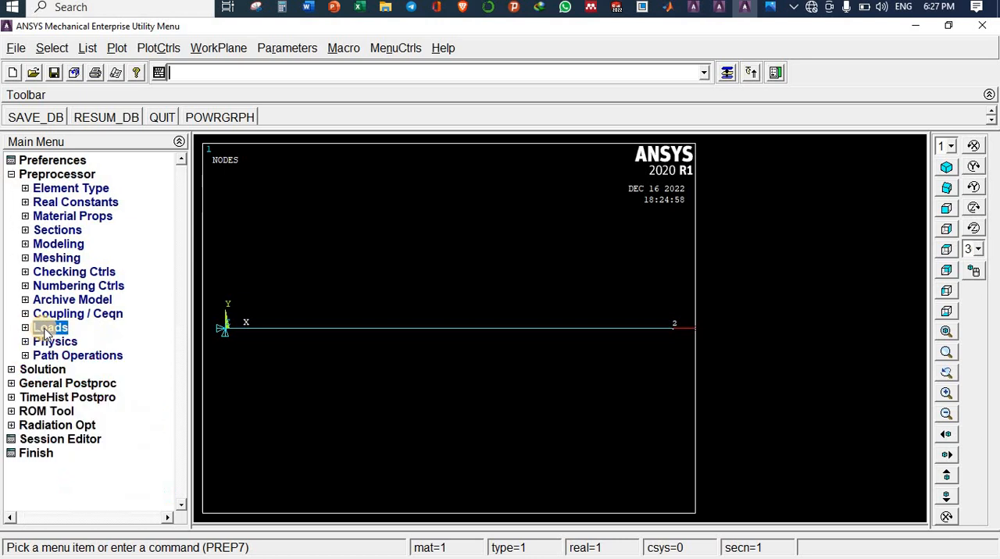
left_click(39, 177)
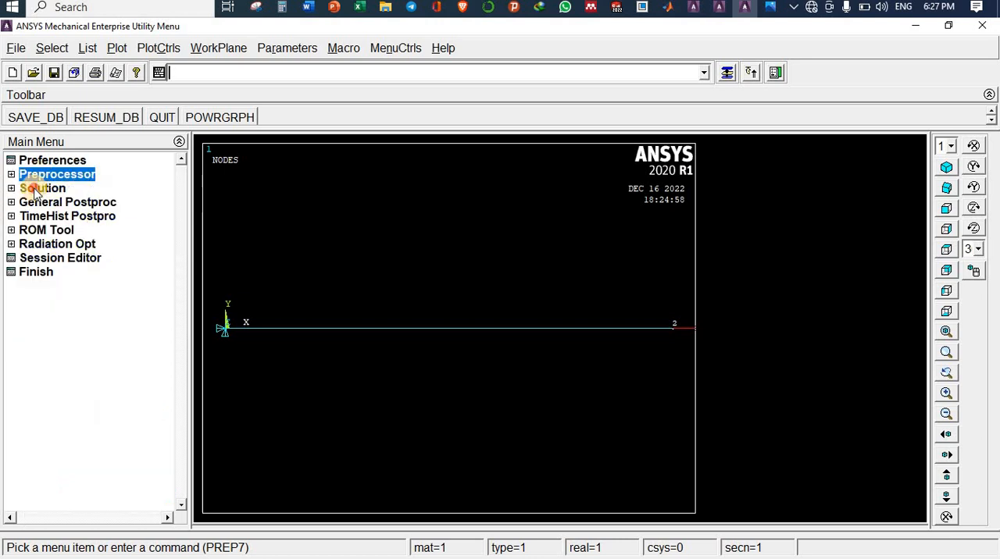
left_click(35, 192)
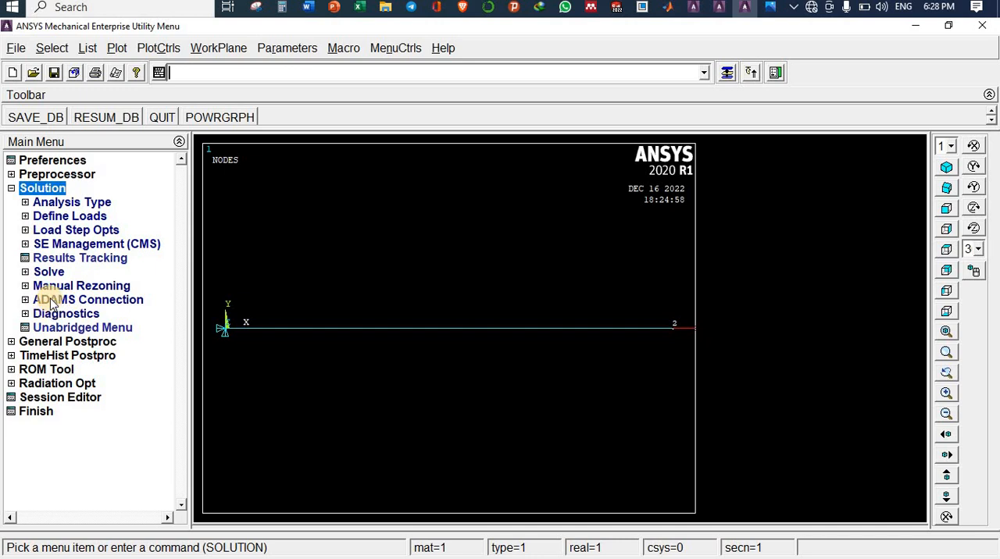
left_click(49, 272)
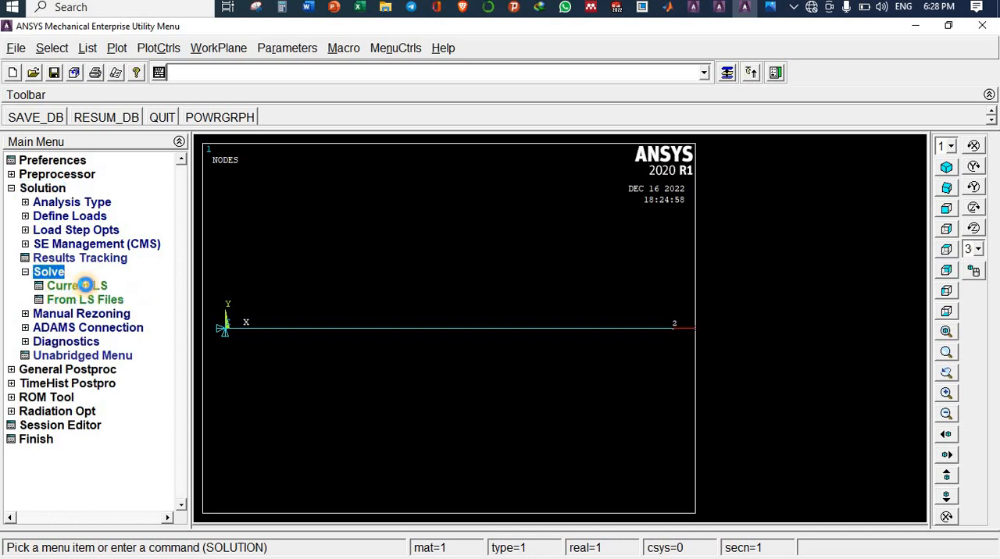
left_click(84, 288)
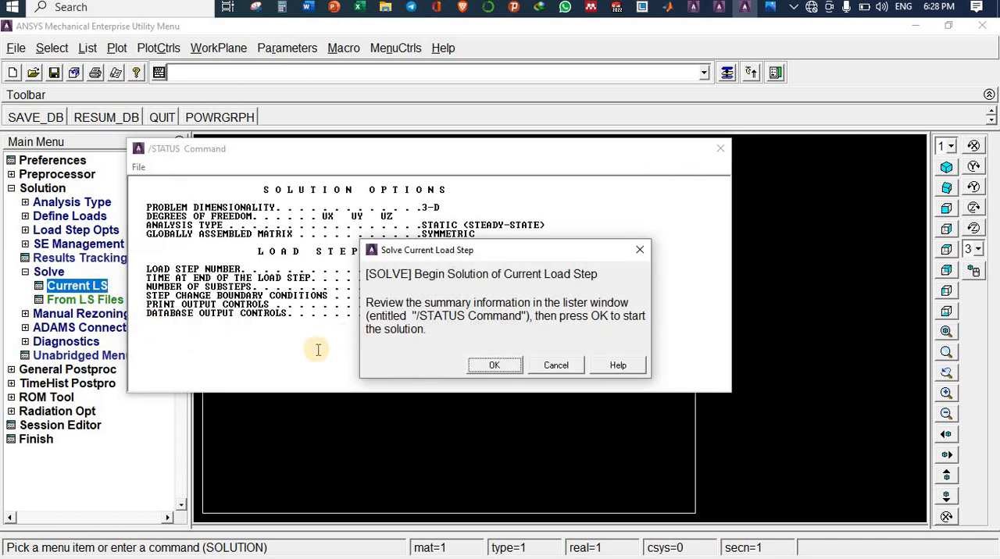
left_click(494, 366)
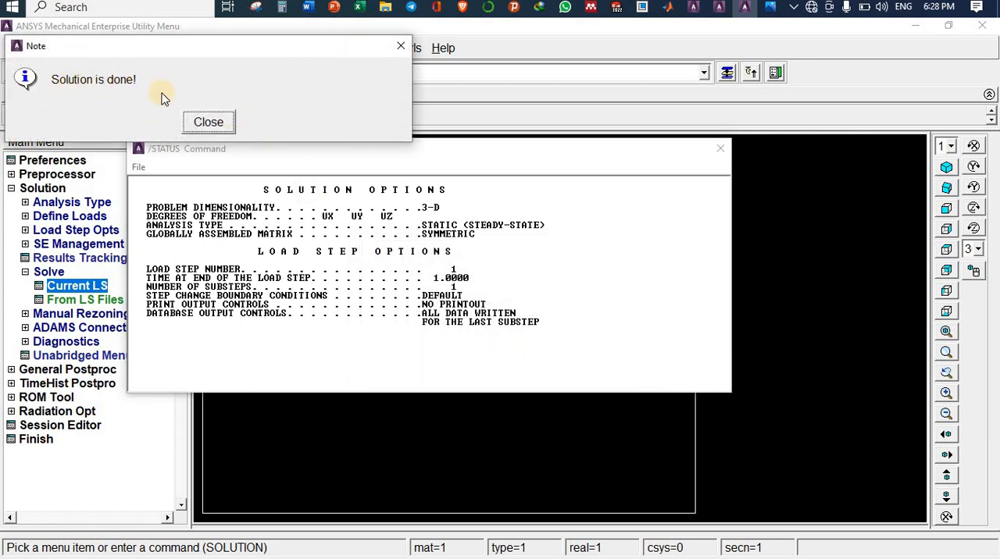
left_click(209, 123)
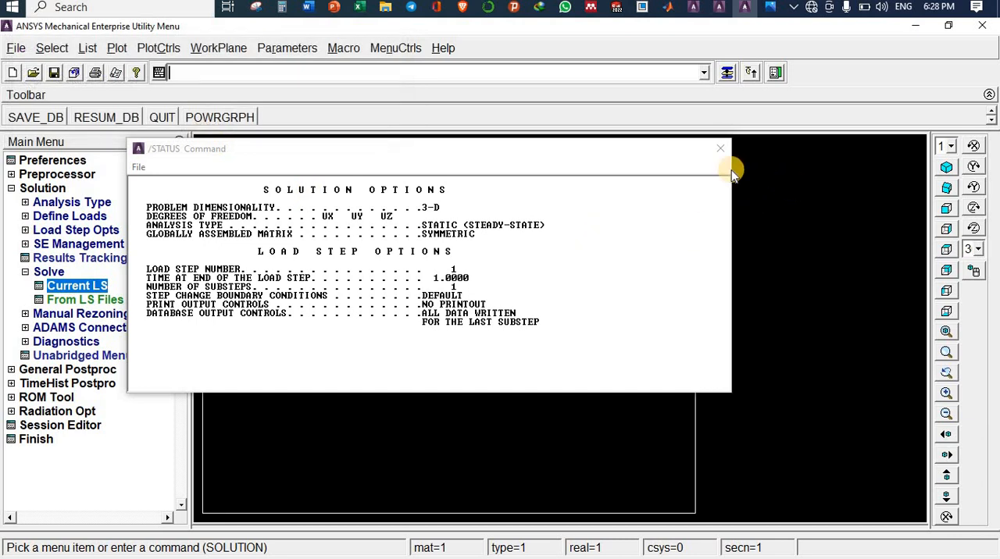
left_click(139, 167)
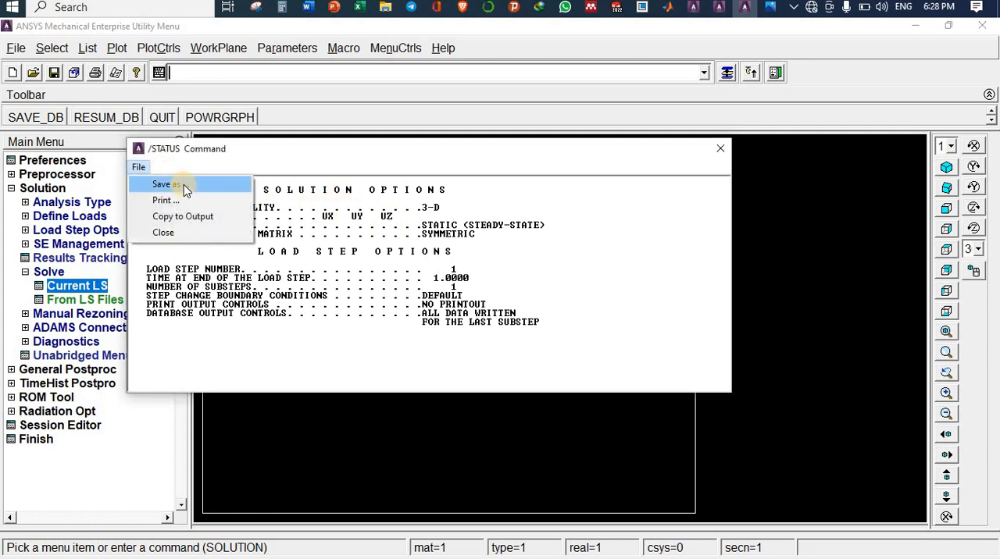
left_click(185, 185)
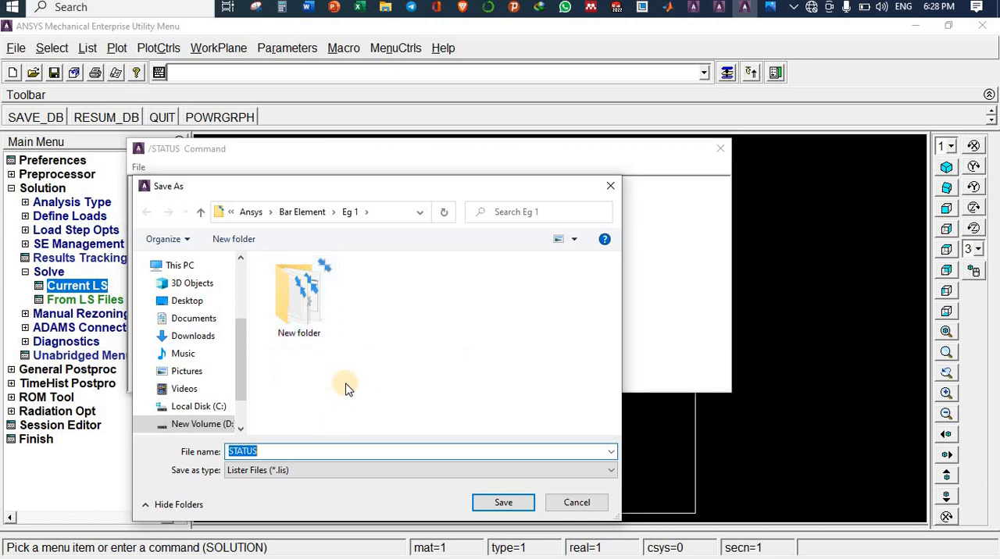
left_click(610, 187)
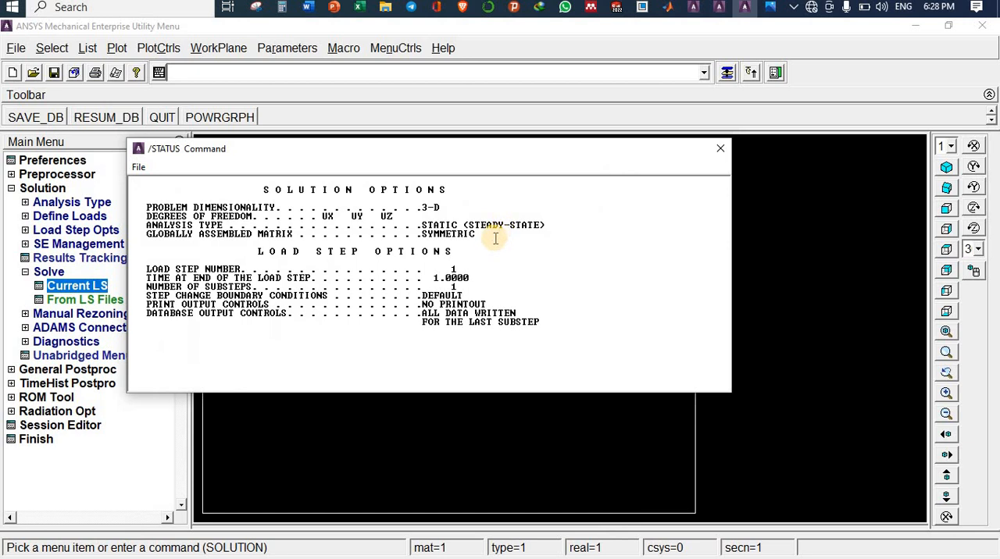
Step: Close the solution status listing and enter the general postprocessor
left_click(716, 149)
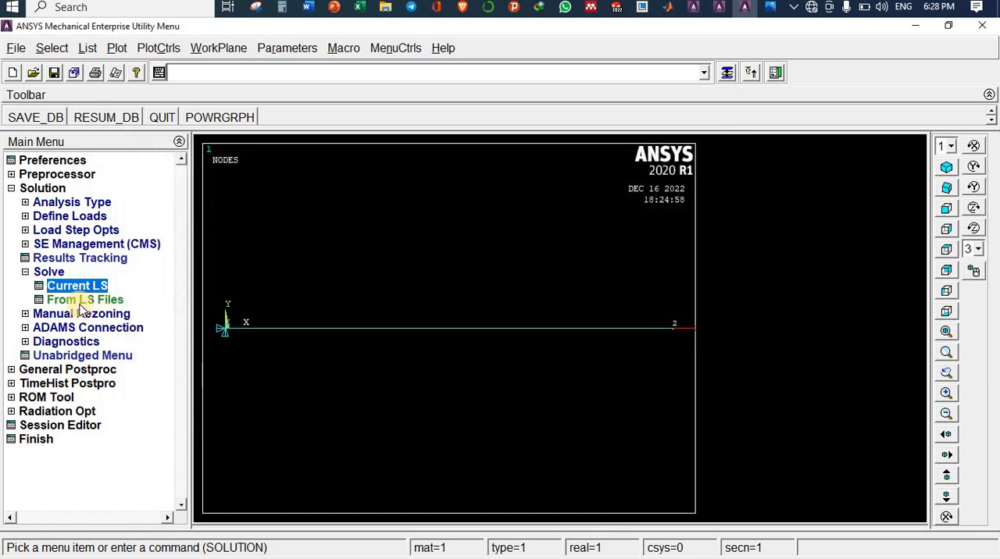
left_click(30, 191)
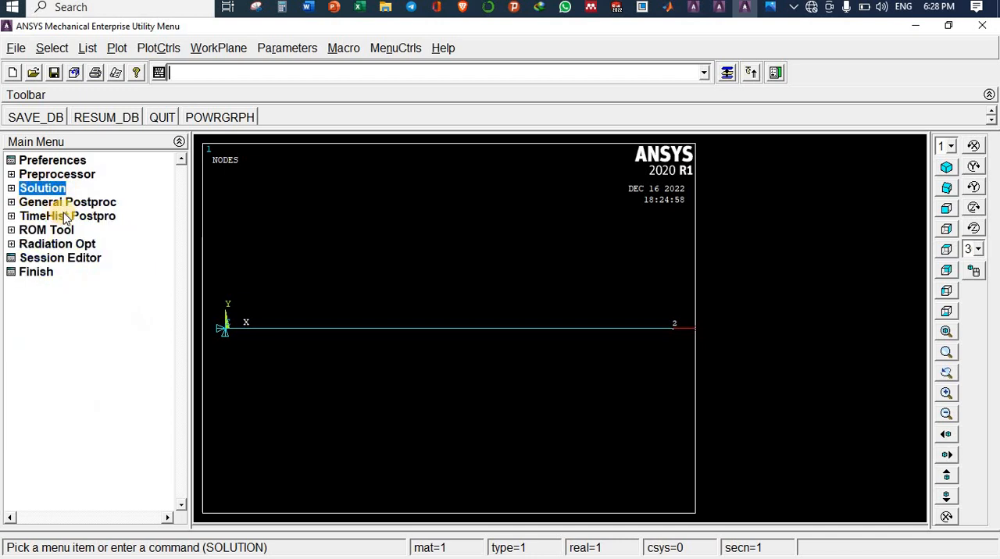
left_click(60, 205)
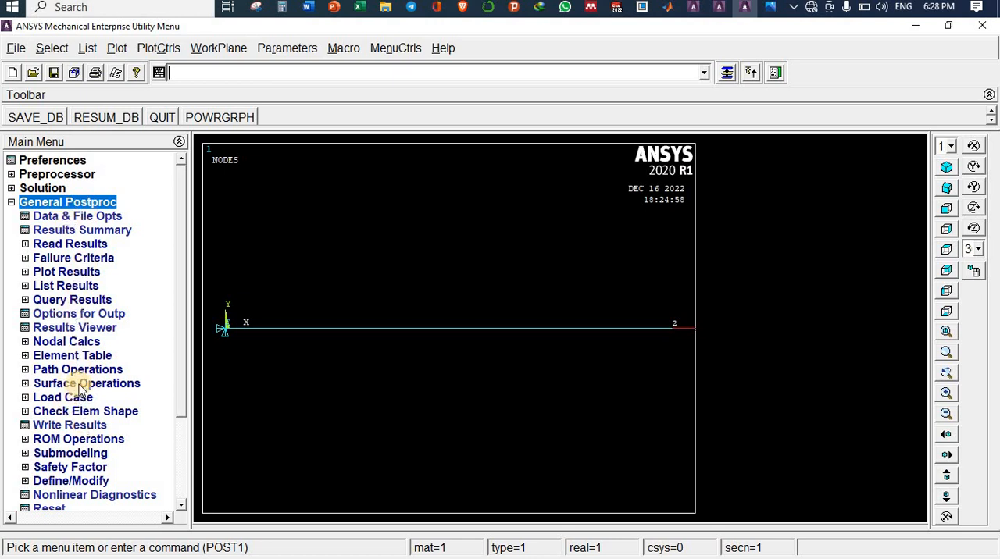
left_click(76, 326)
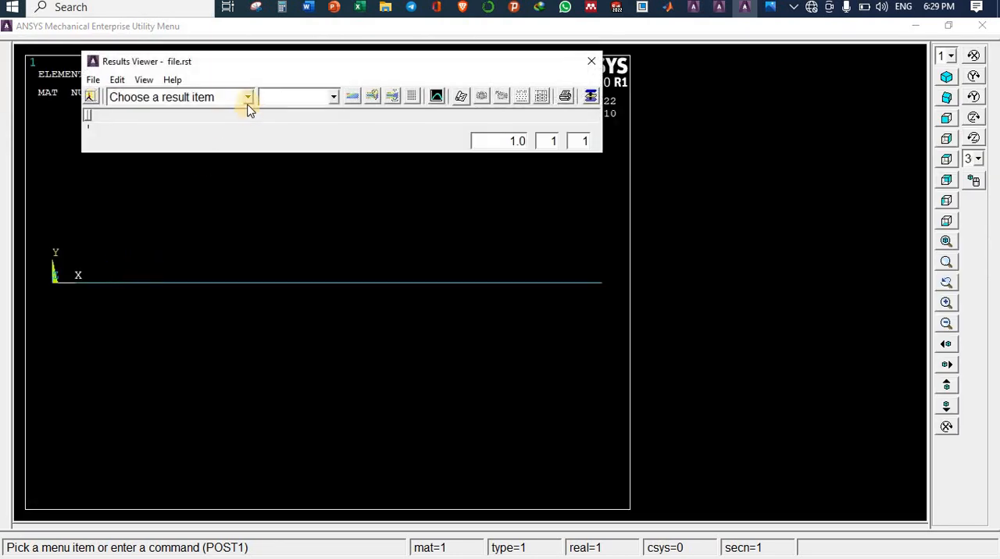
left_click(248, 98)
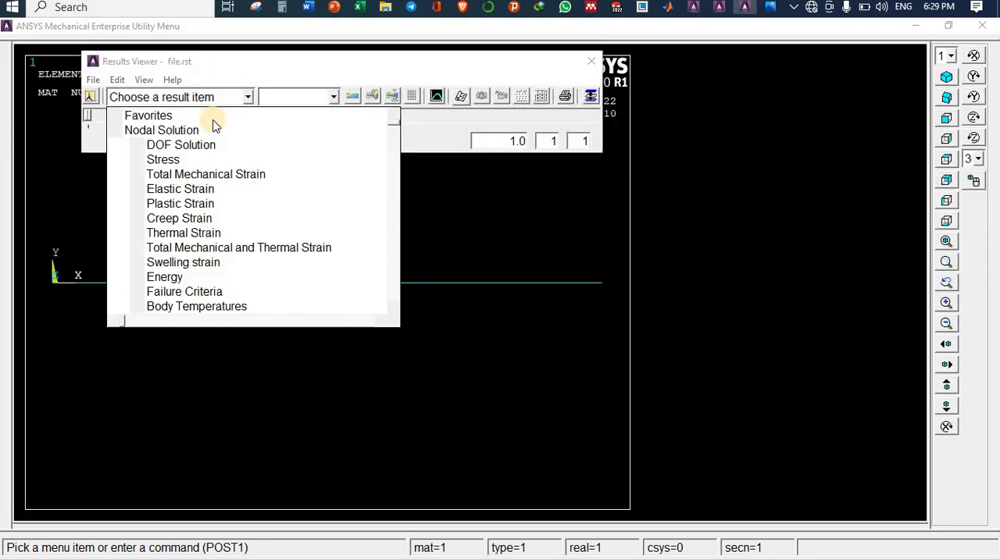
left_click(163, 160)
left_click(201, 174)
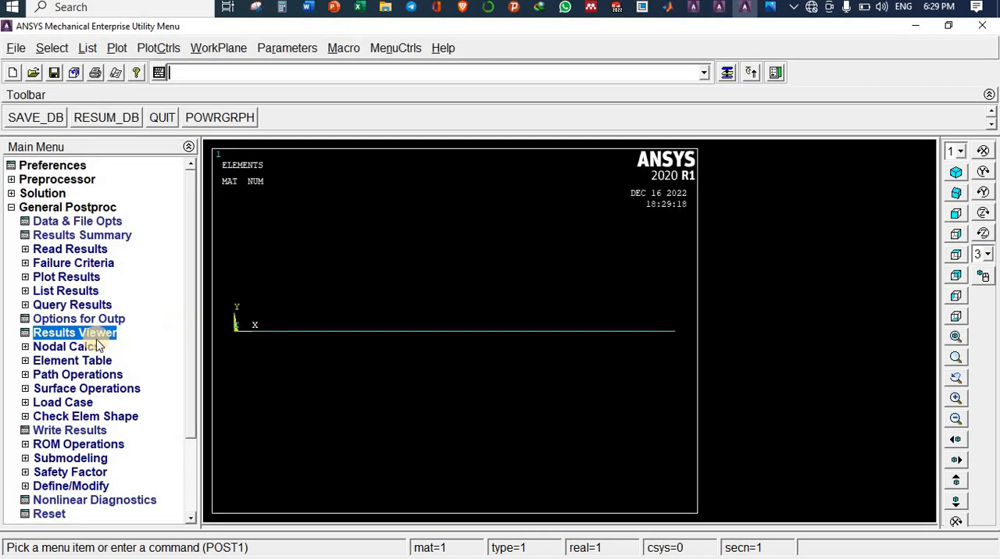
Step: Turn on the display of element shapes based on real constants and show the bar in isometric view
left_click(27, 278)
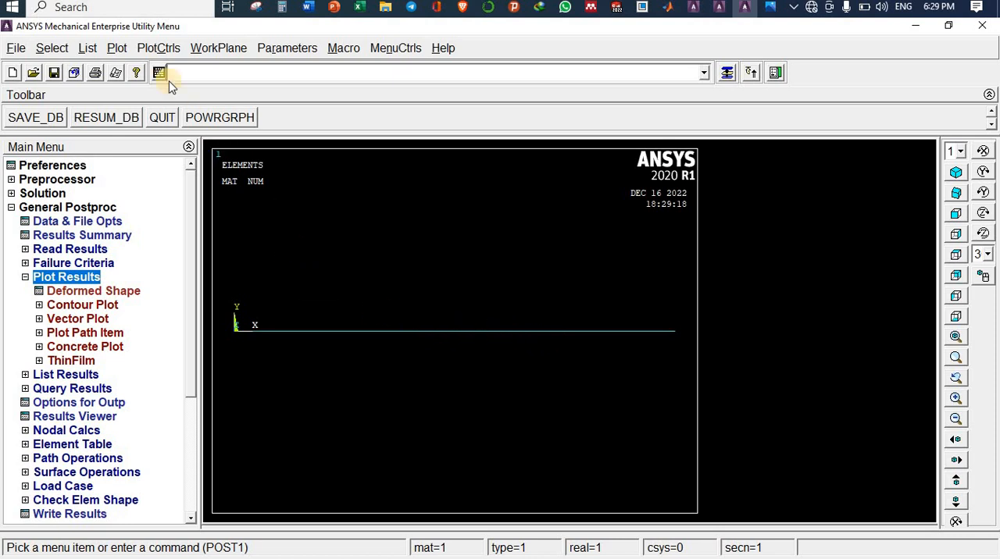
left_click(156, 50)
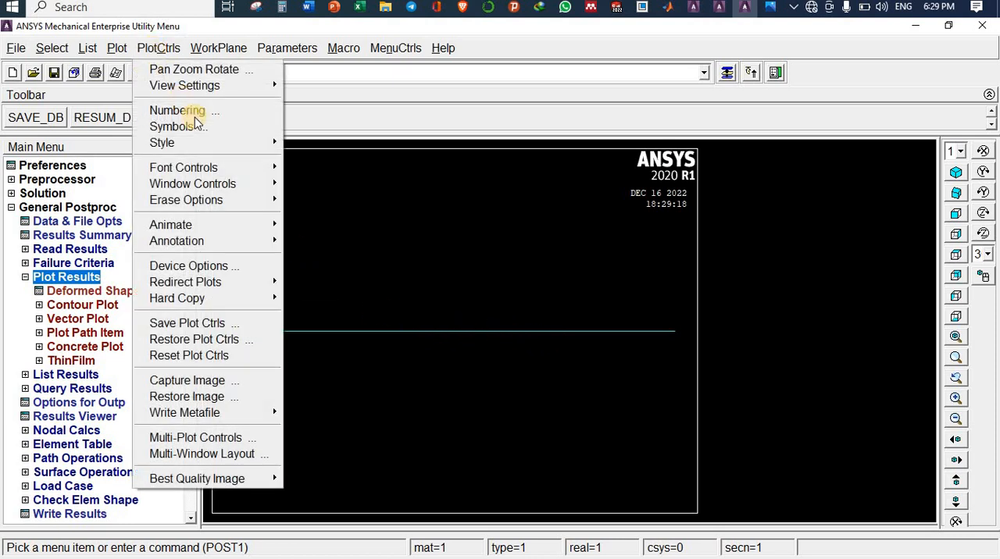
mouse_move(188, 145)
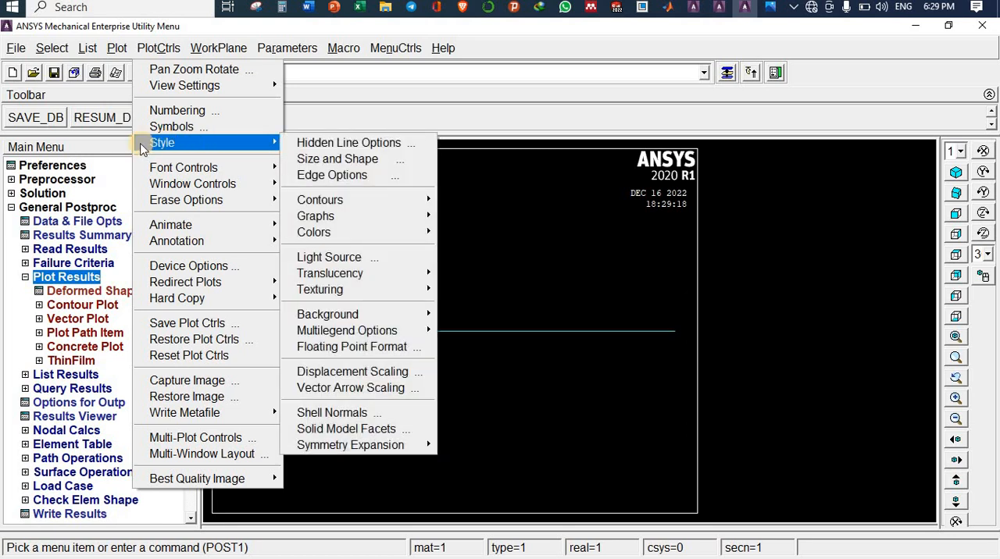
left_click(335, 159)
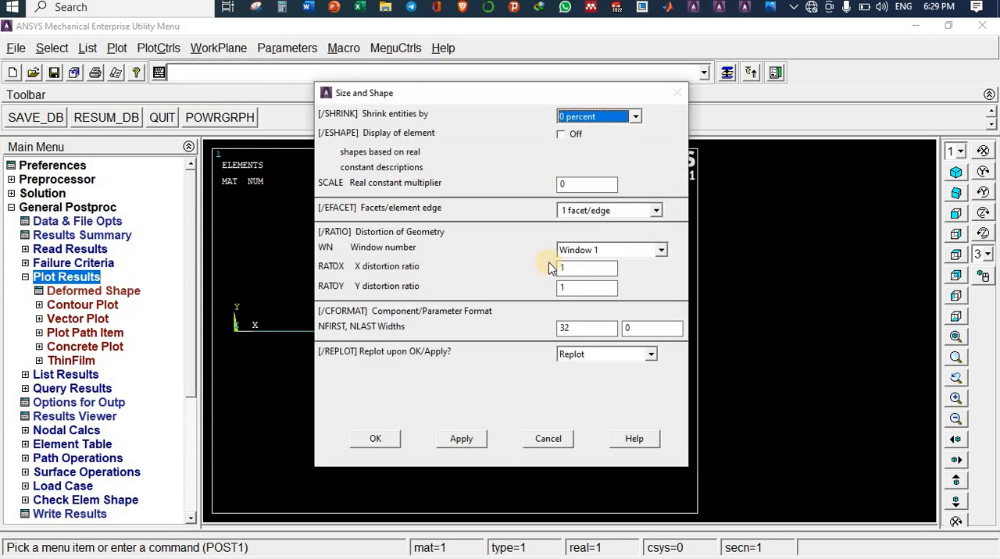
left_click(563, 136)
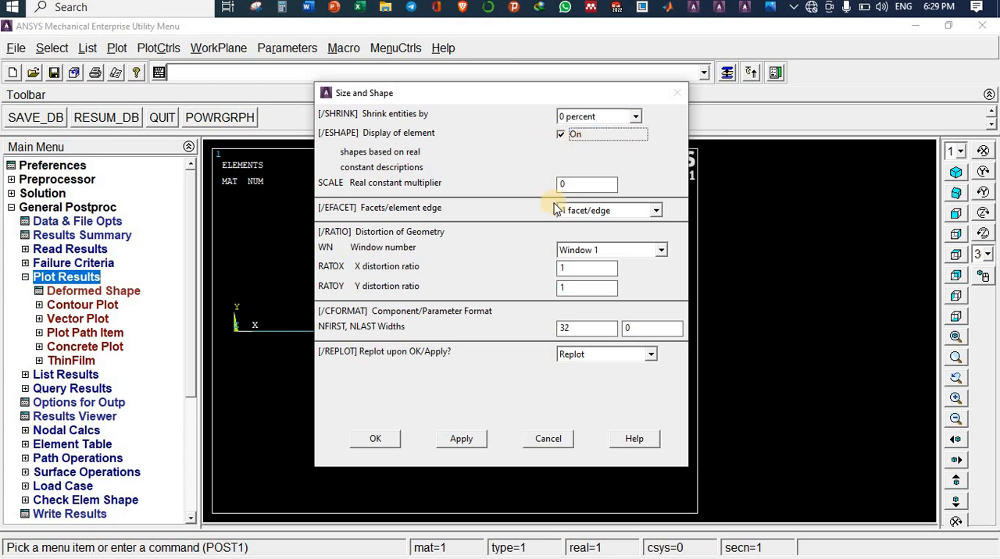
left_click(375, 439)
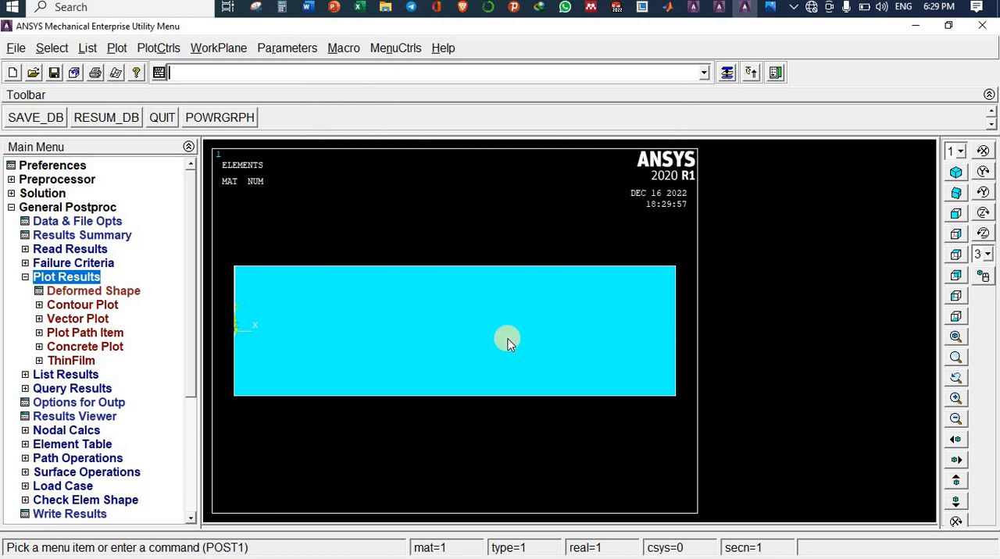
left_click(957, 173)
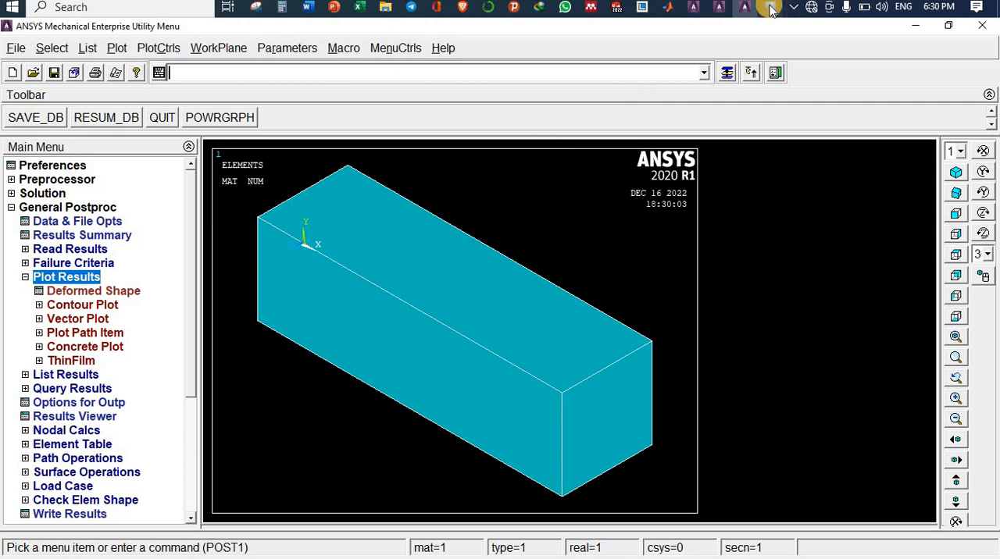
Step: Review the requested results and the analytical solution in the problem photo, then return to ANSYS
mouse_move(771, 8)
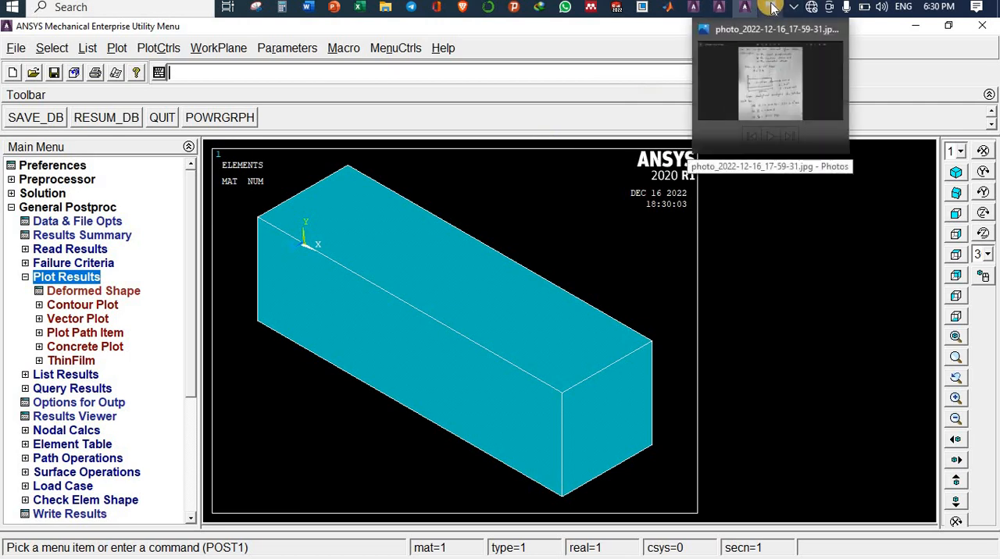
left_click(708, 86)
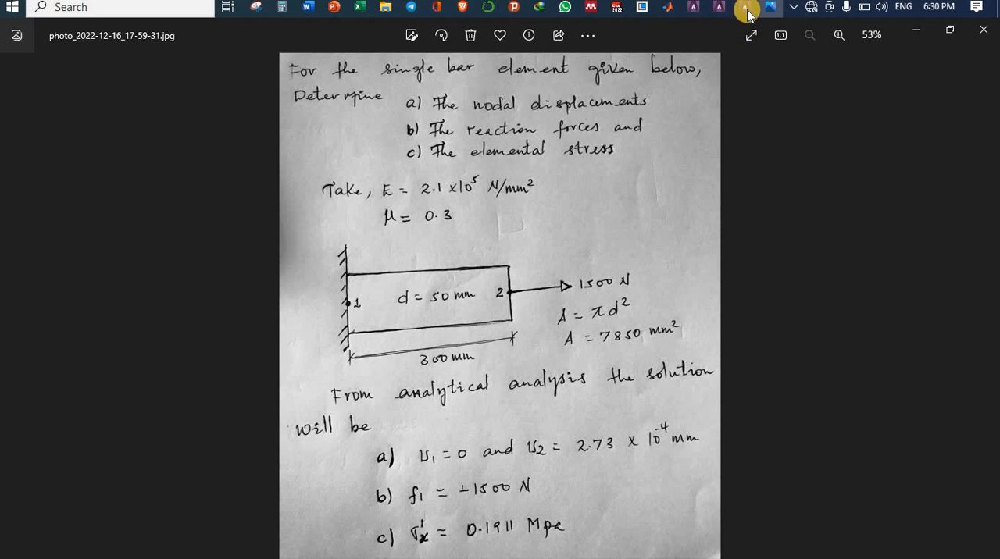
mouse_move(743, 11)
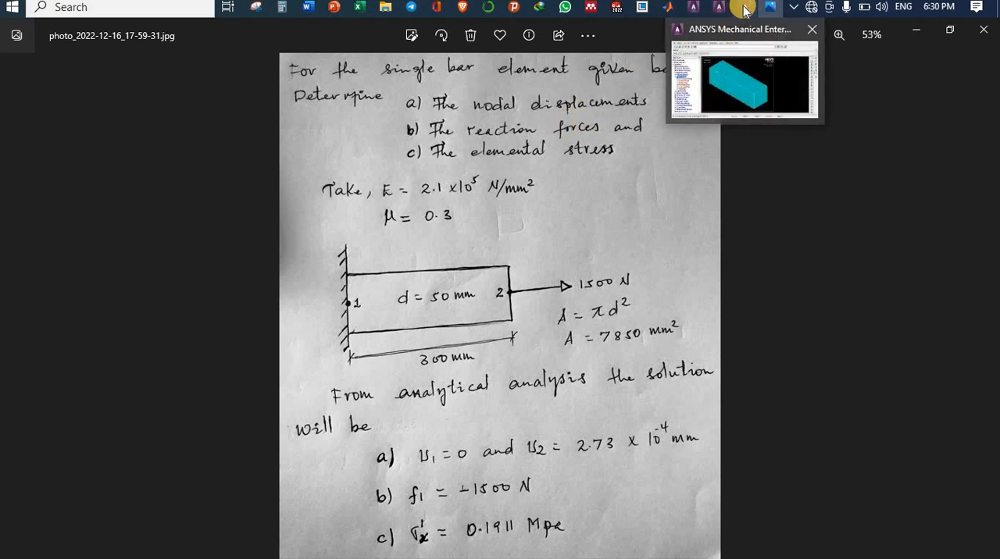
left_click(716, 30)
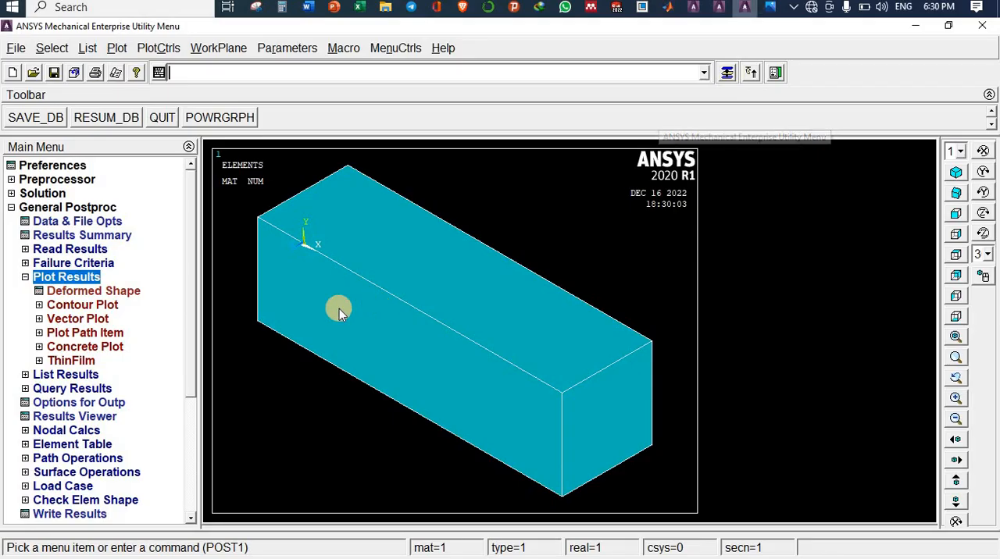
Step: Plot the bar's deformed shape together with its undeformed shape
left_click(82, 292)
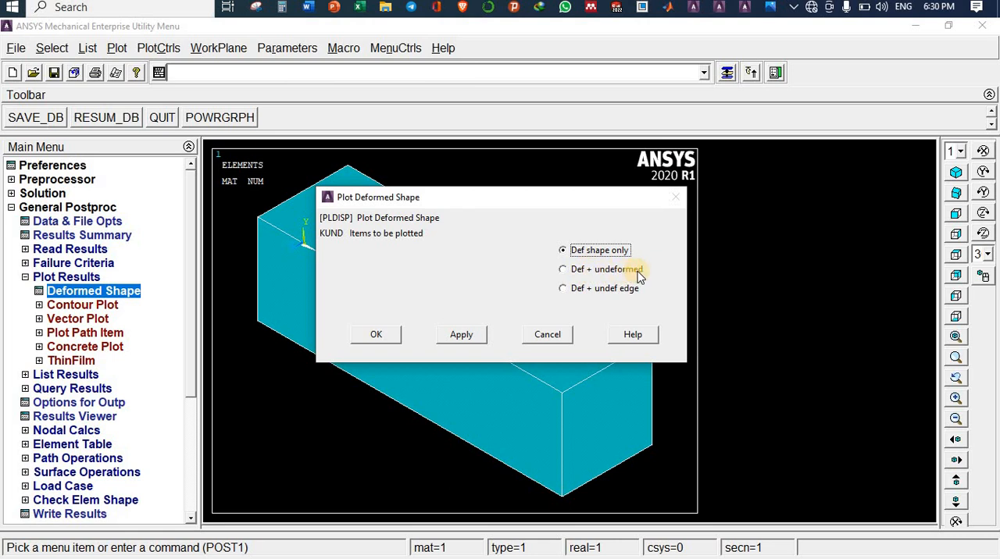
left_click(562, 269)
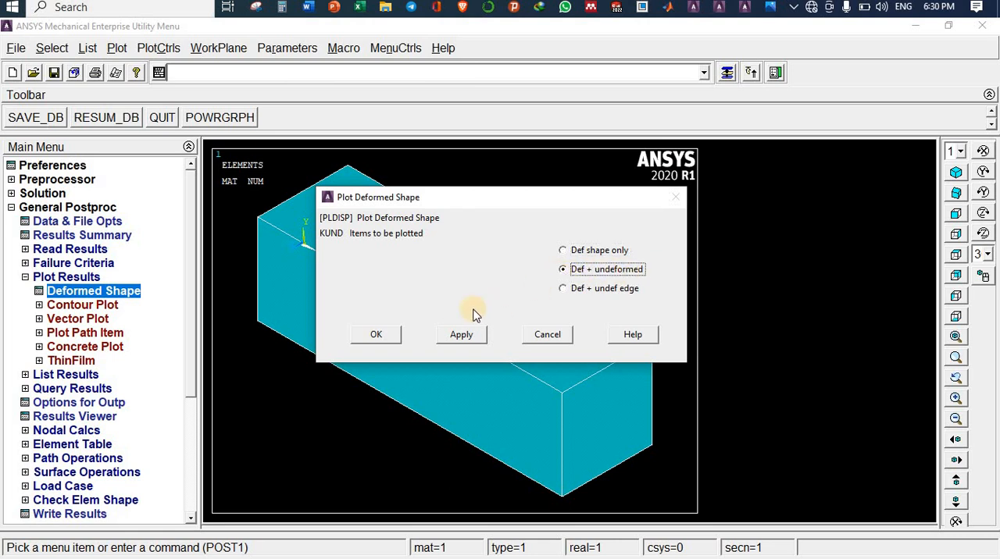
left_click(376, 333)
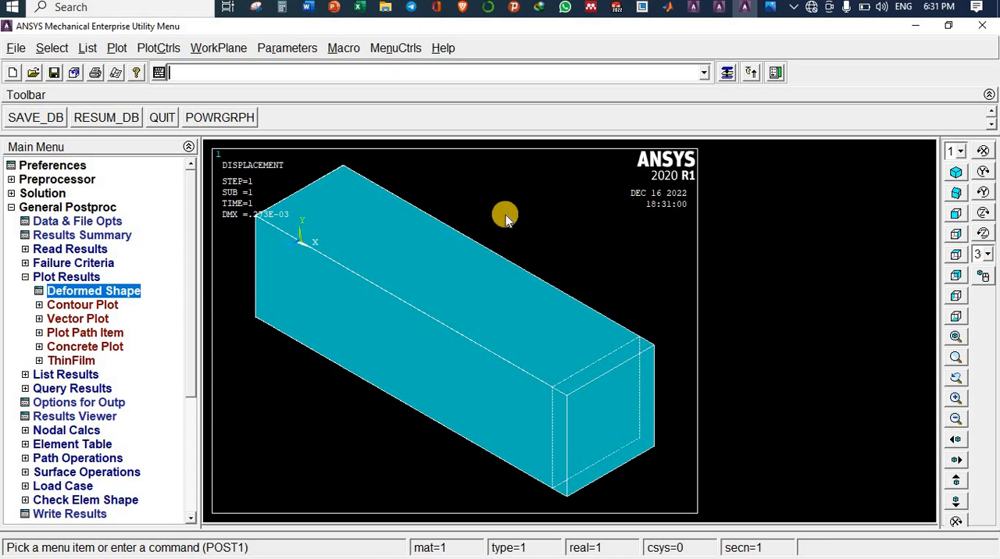
Step: Apply Reverse Video to the graphics colors so the displacement plot has a white background
left_click(158, 48)
mouse_move(188, 143)
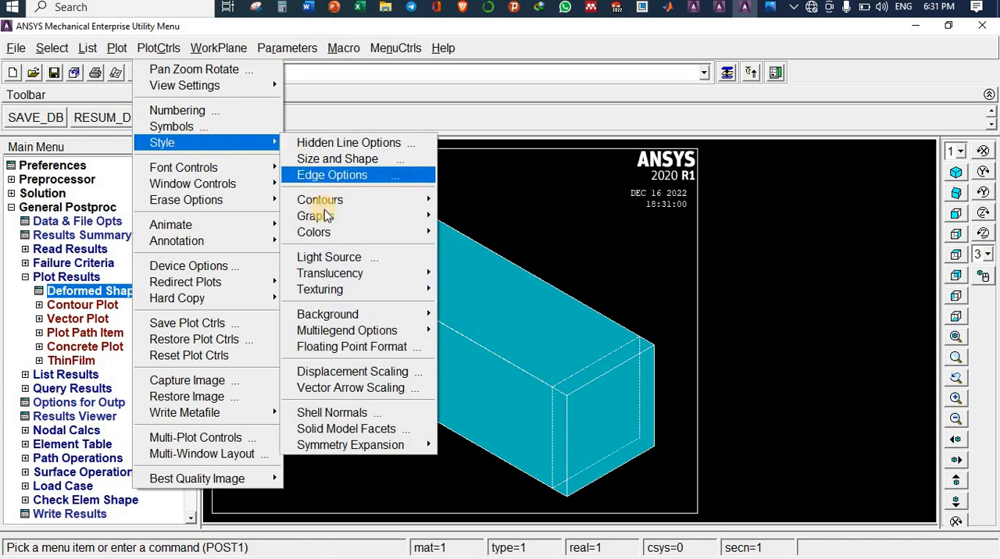
mouse_move(327, 217)
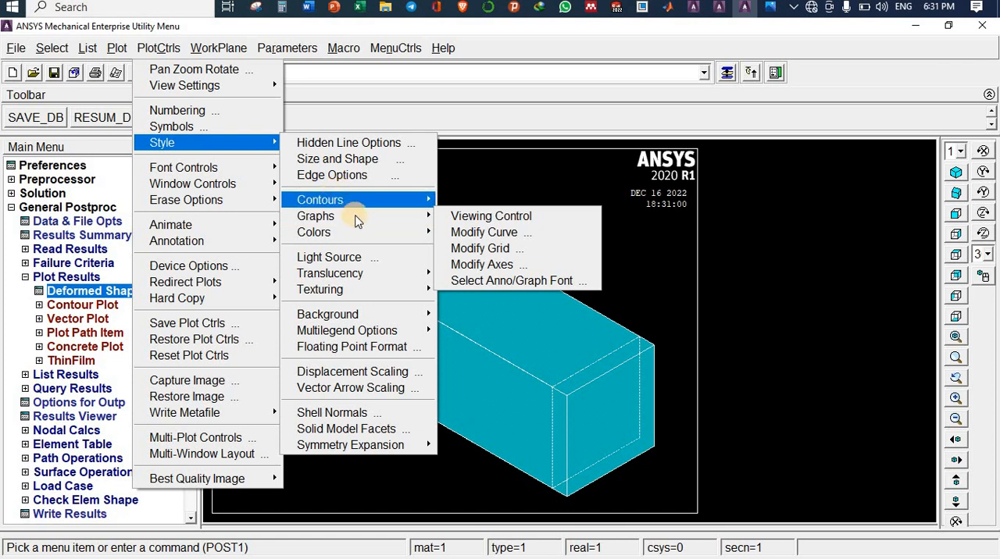
mouse_move(370, 233)
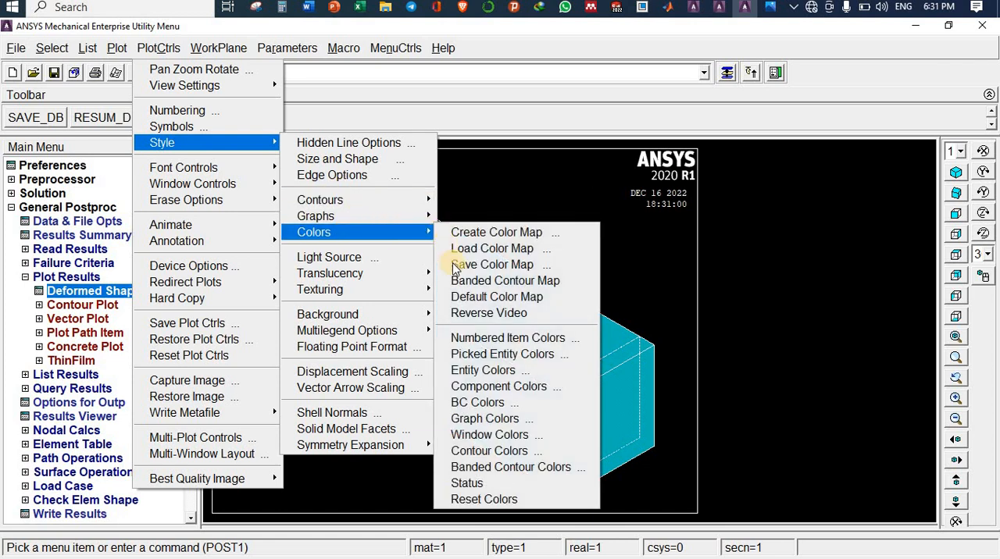
left_click(488, 314)
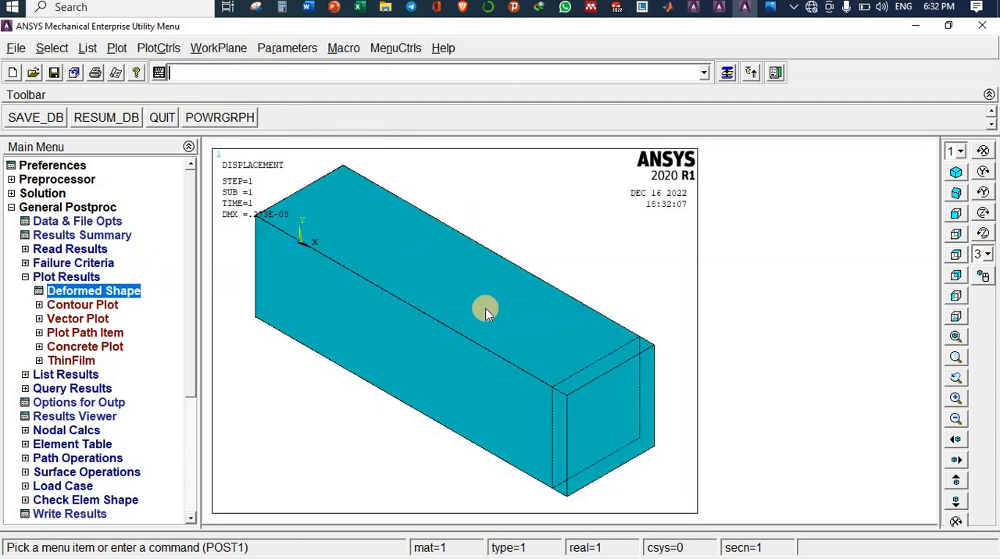
scroll(477, 308, "up", 1)
scroll(477, 308, "down", 2)
scroll(477, 308, "down", 1)
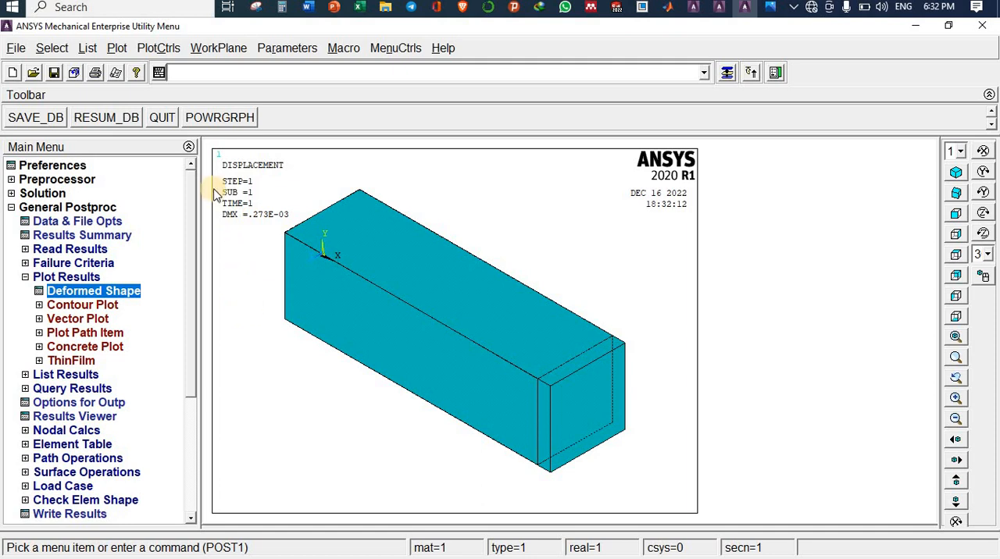
Step: Capture the deformed shape plot as an image and open its save dialog, closing both without saving
left_click(159, 48)
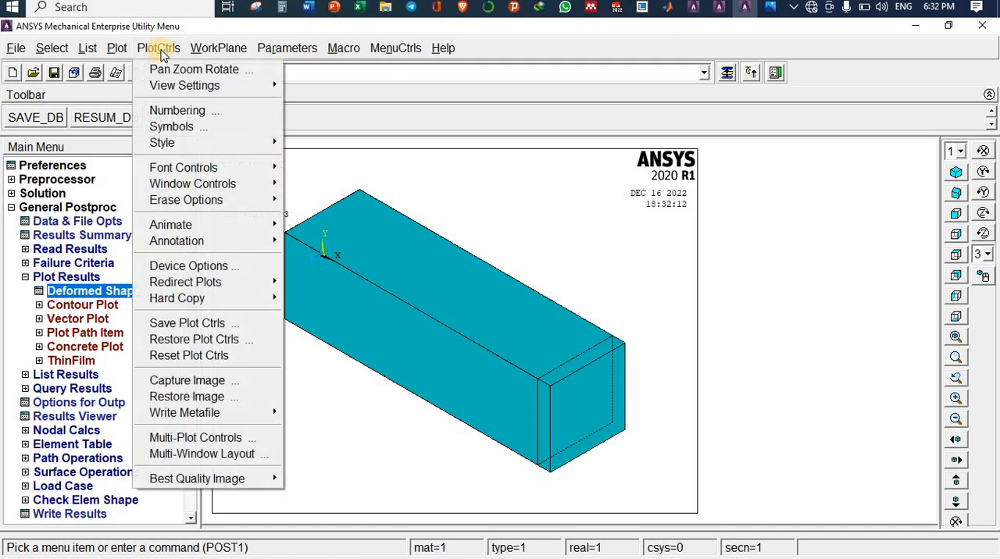
left_click(195, 383)
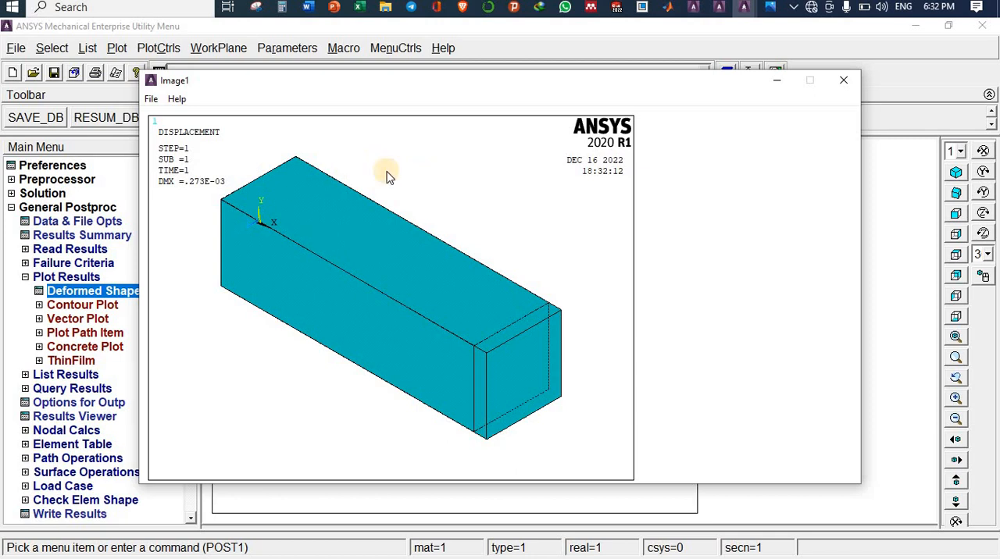
left_click(151, 99)
left_click(152, 100)
left_click(153, 99)
left_click(150, 100)
left_click(150, 102)
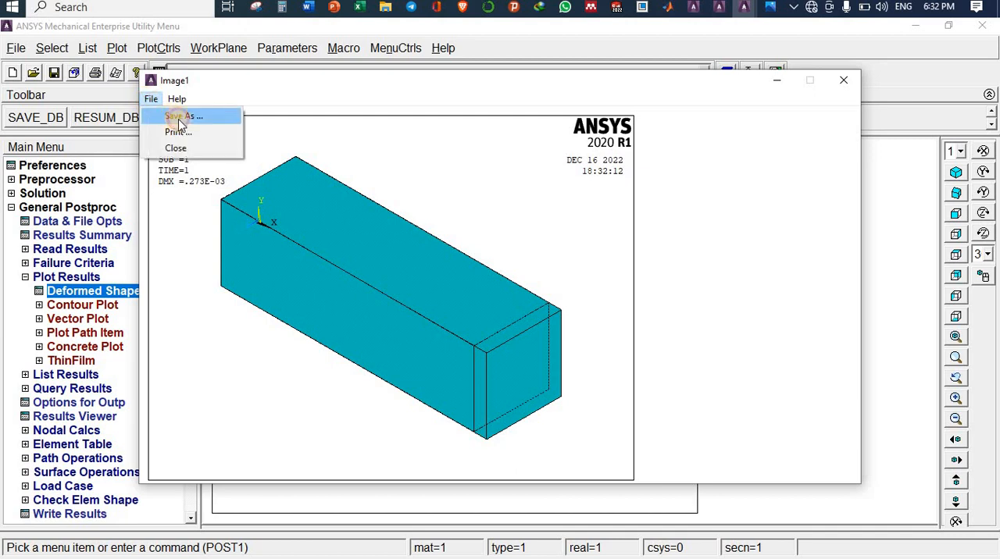
left_click(184, 117)
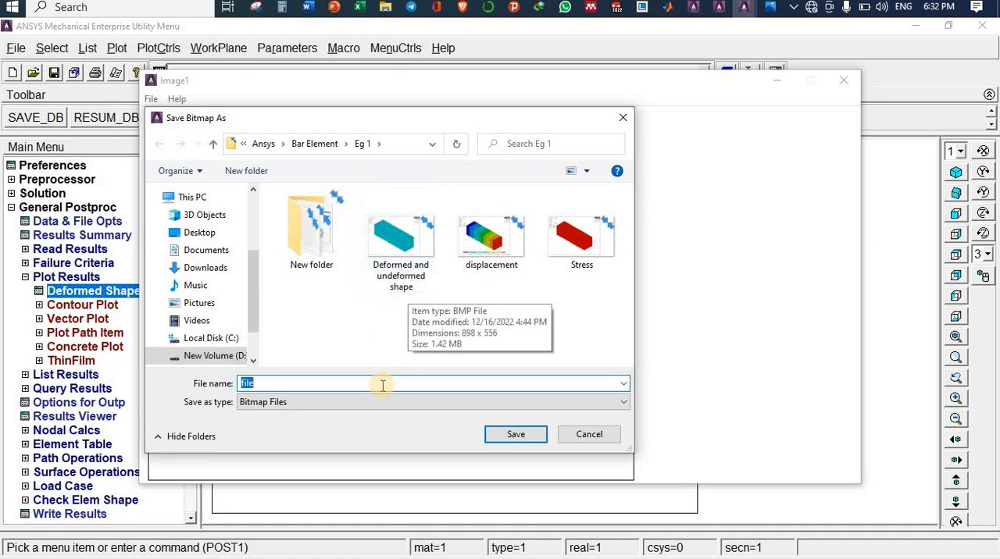
left_click(623, 118)
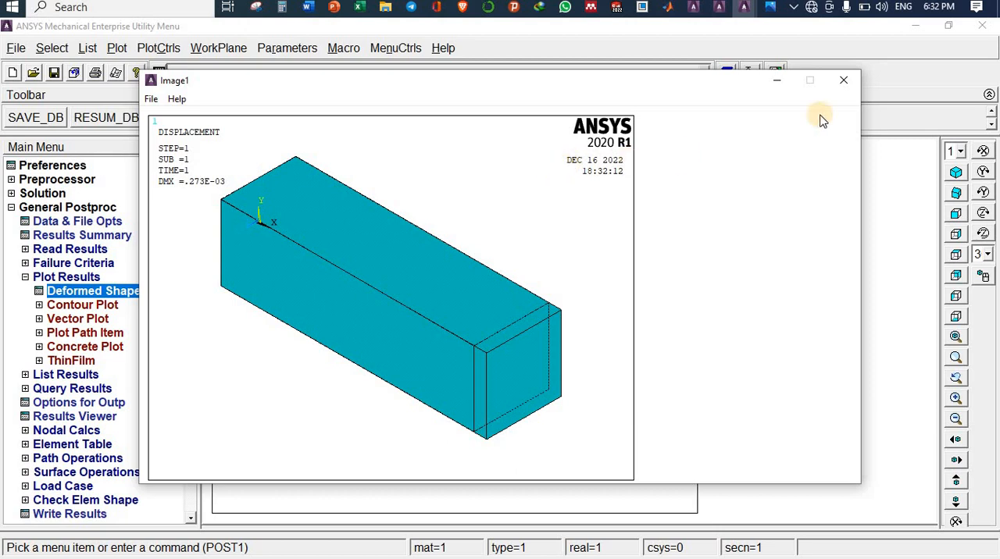
left_click(844, 79)
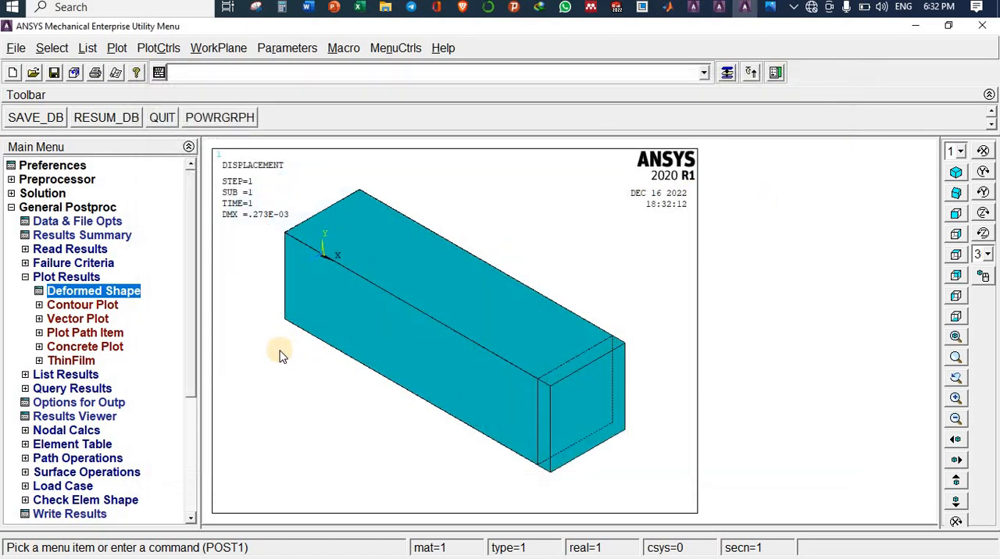
Step: Plot the nodal solution contour for the X-component of displacement and compare it with the analytical solution in the problem photo
left_click(92, 307)
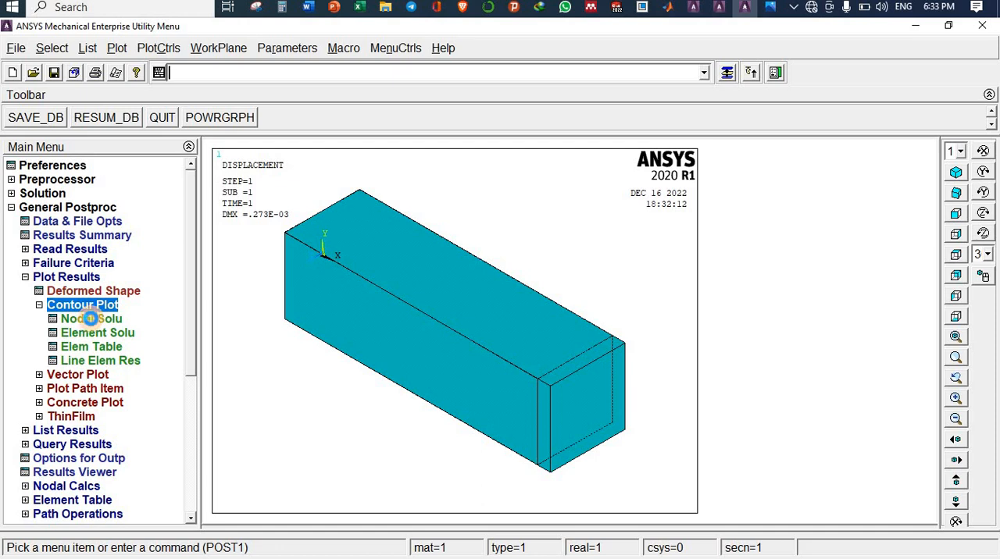
left_click(91, 319)
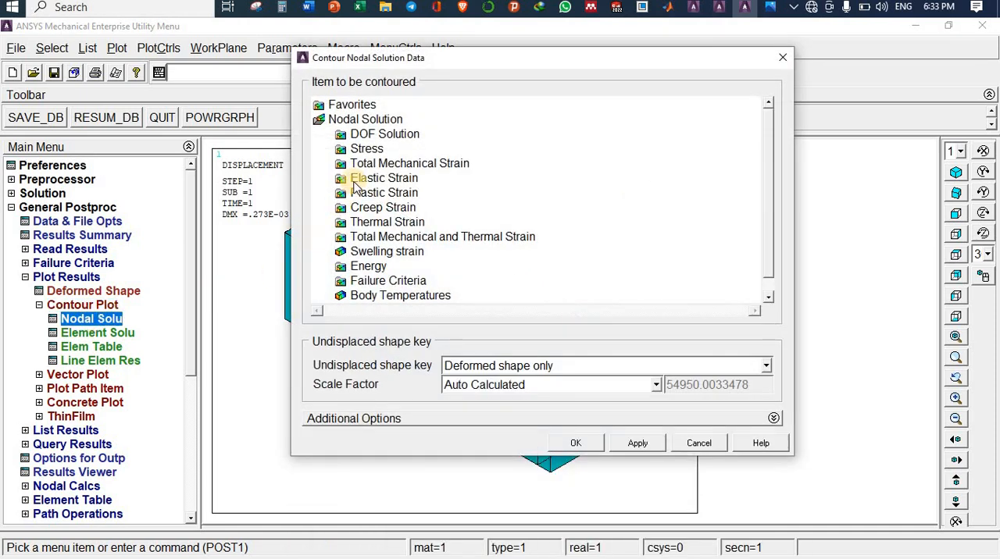
double_click(361, 134)
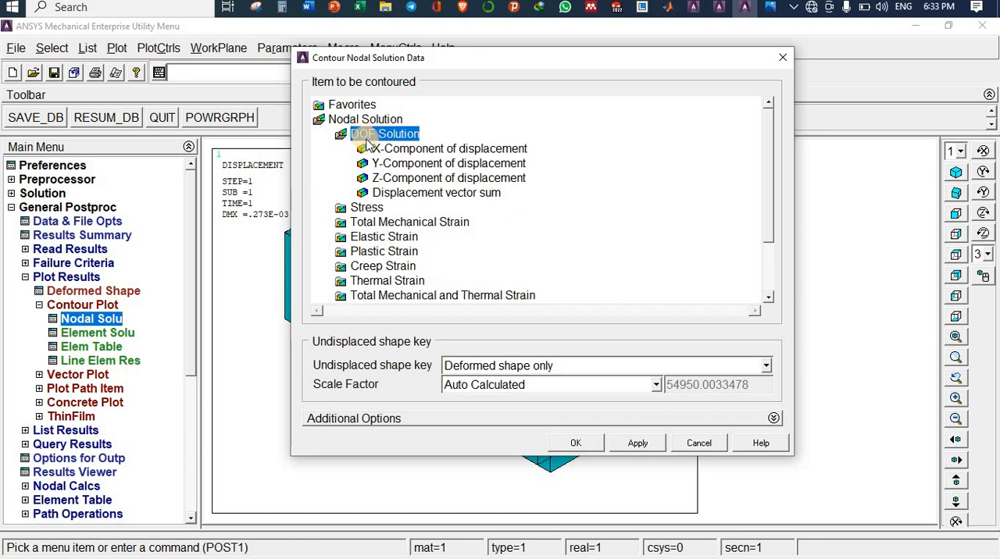
left_click(413, 149)
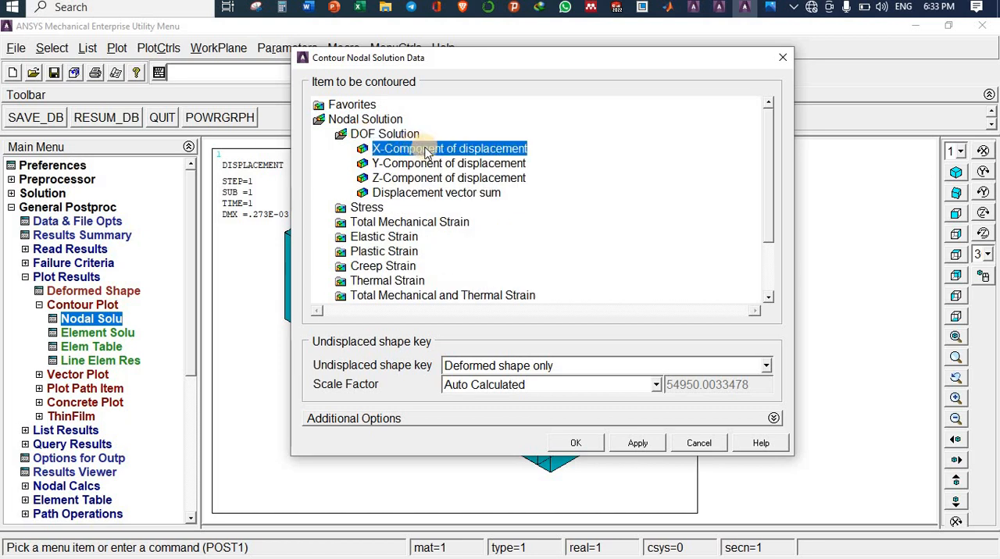
left_click(575, 443)
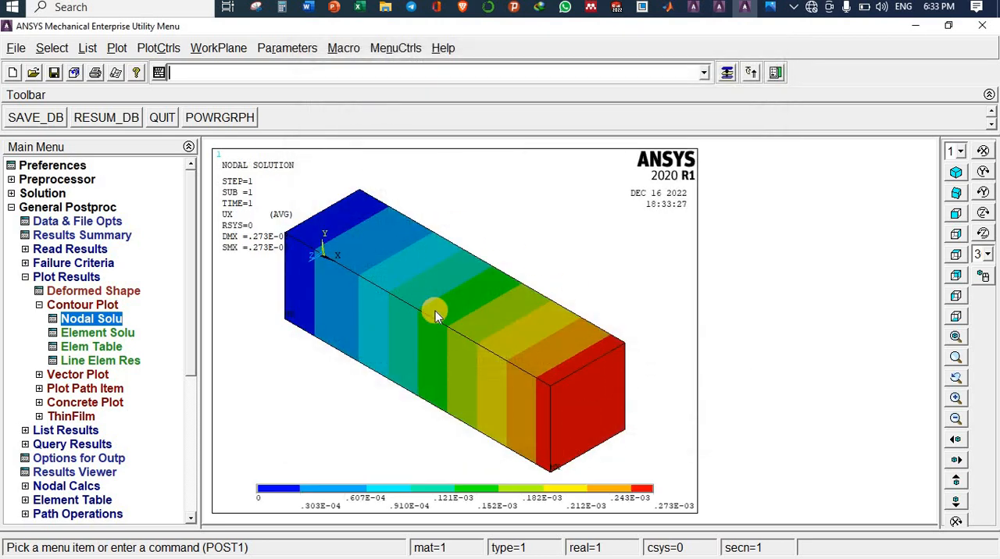
scroll(435, 311, "up", 1)
scroll(435, 311, "down", 2)
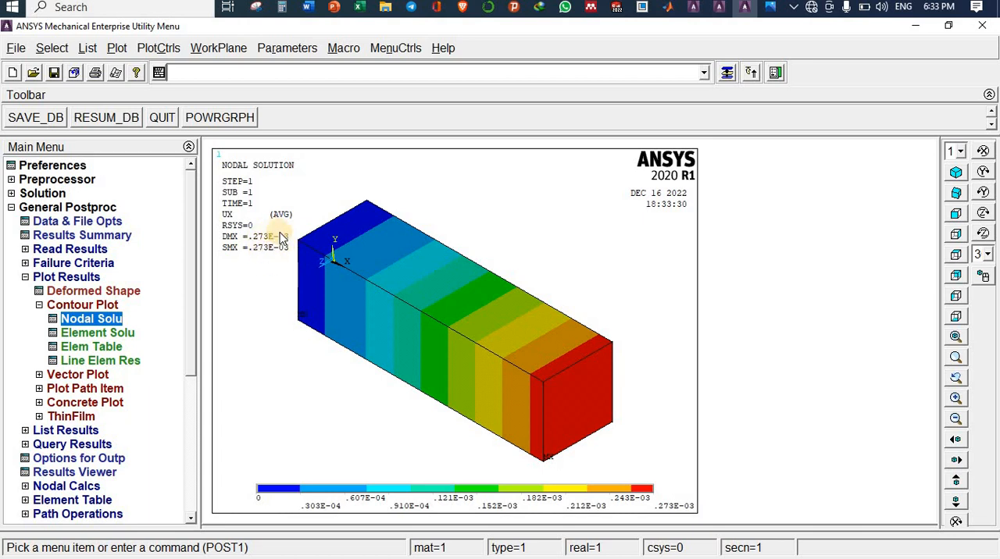
left_click(770, 9)
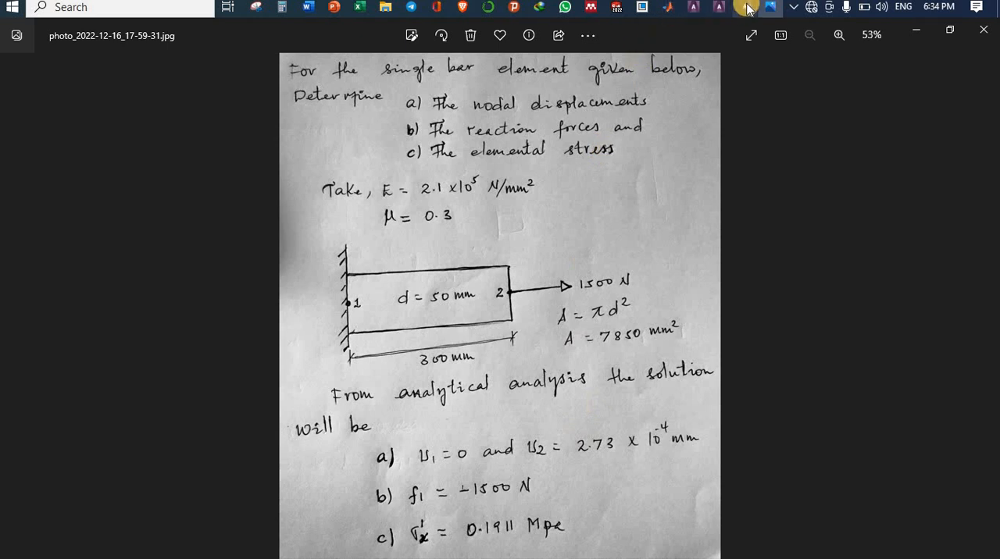
Step: Return to ANSYS and list the reaction solution for all items
left_click(746, 8)
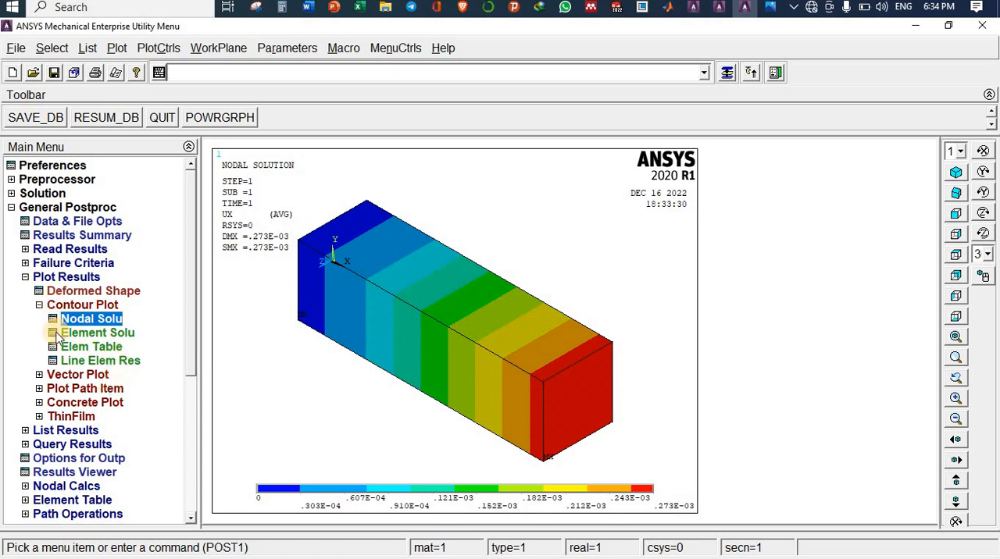
left_click(44, 277)
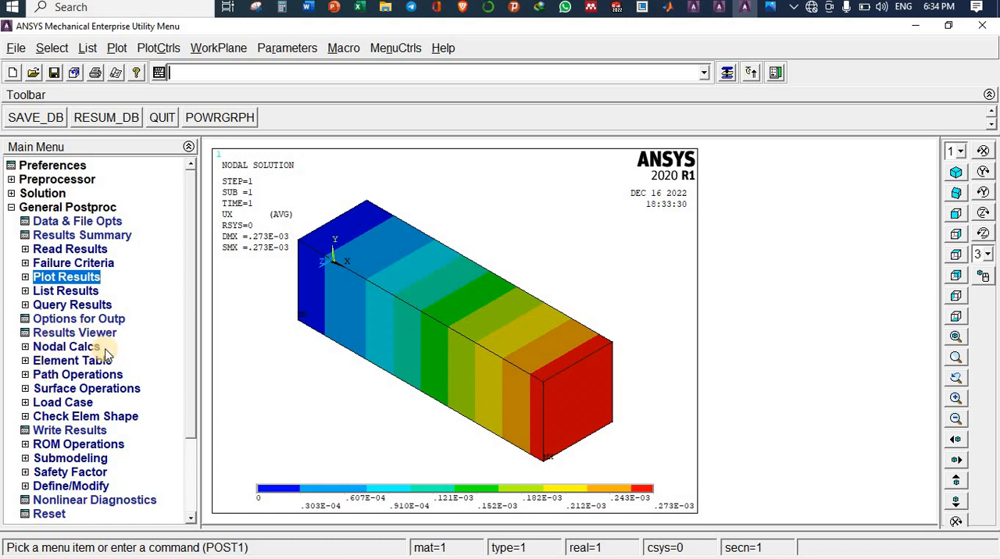
left_click(63, 349)
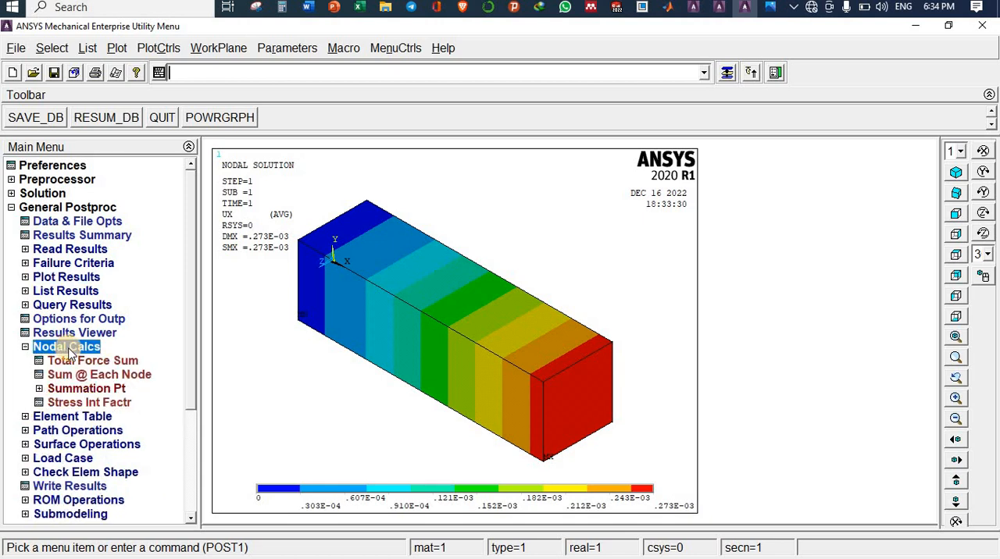
left_click(50, 347)
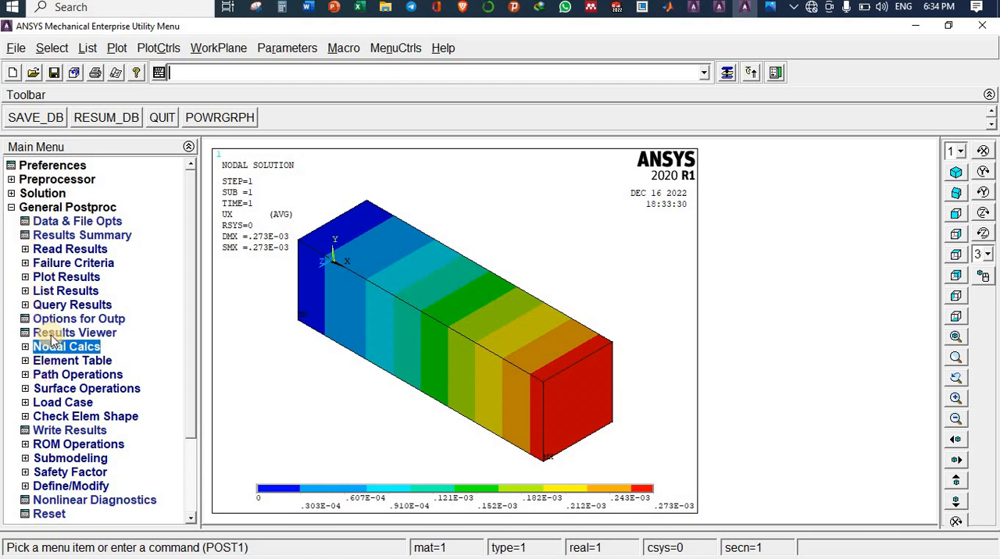
left_click(56, 293)
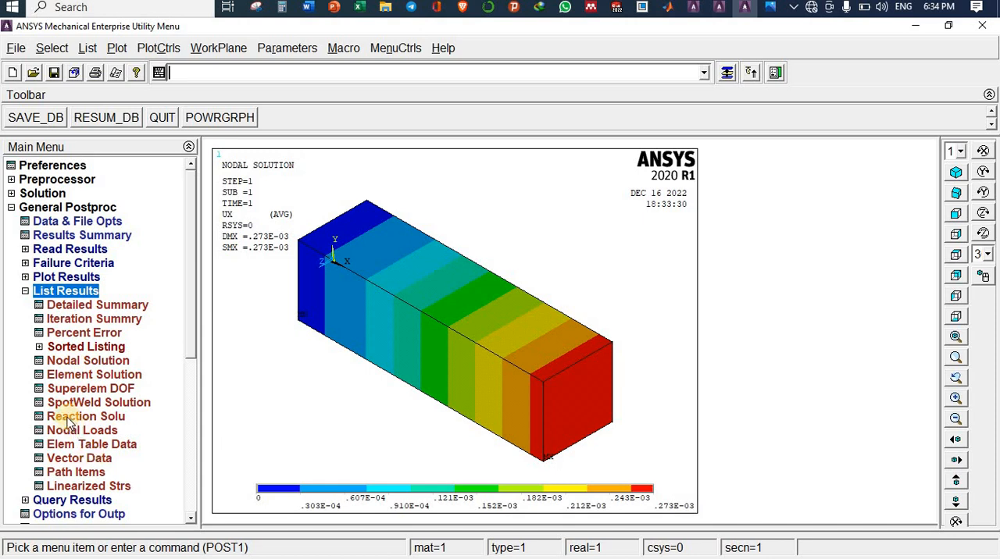
left_click(81, 418)
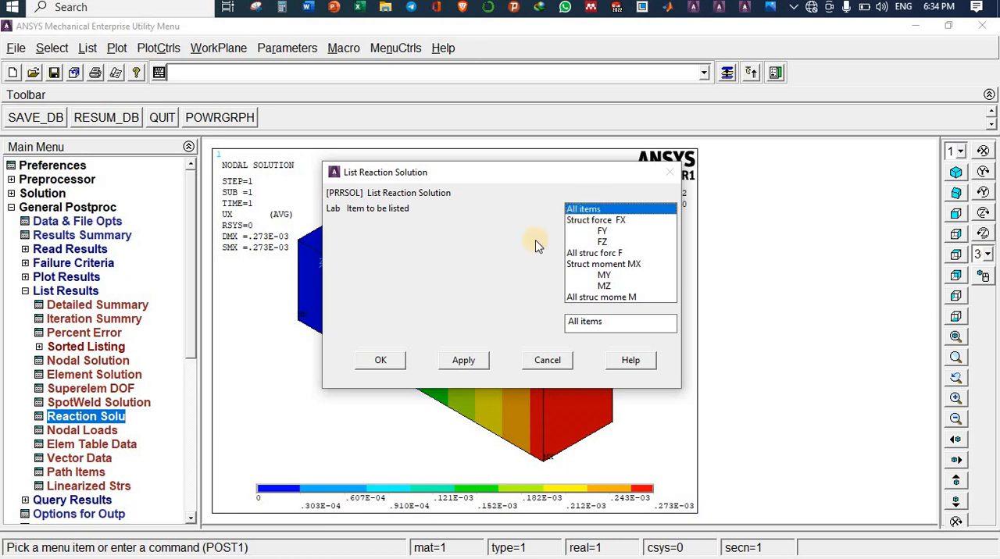
left_click(377, 360)
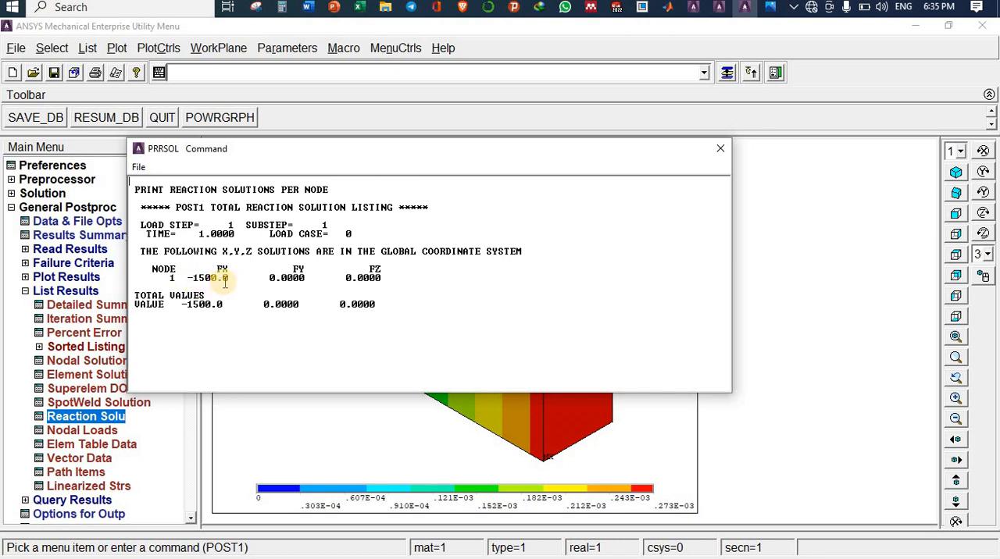
Step: Compare the reaction force listing with the analytical solution in the problem photo, then return to the ANSYS results
left_click(139, 167)
left_click(174, 183)
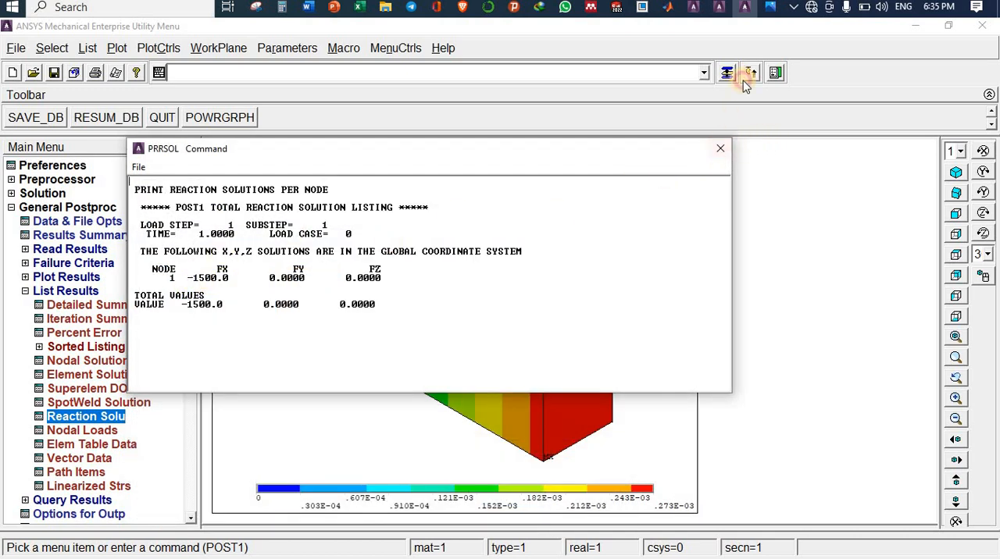
left_click(770, 7)
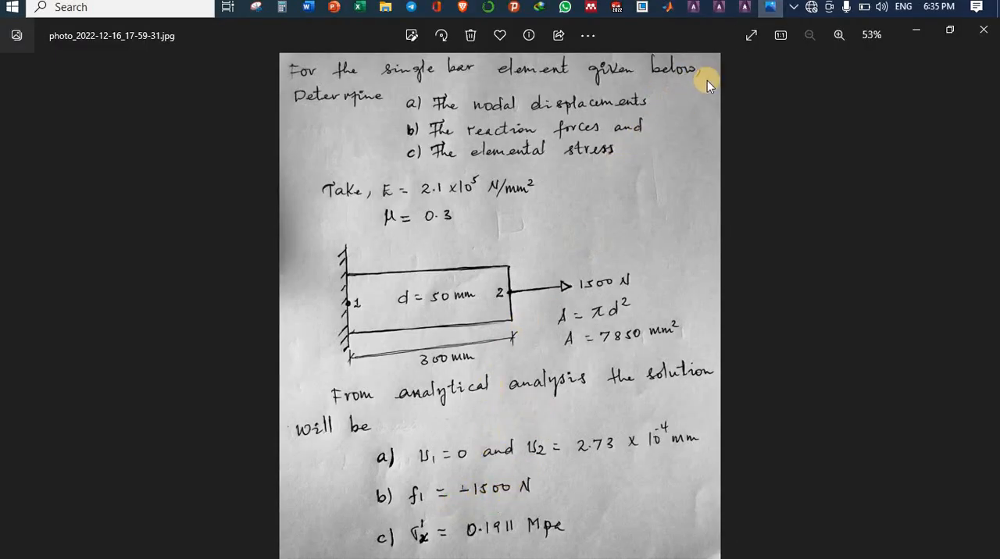
key("alt+Tab")
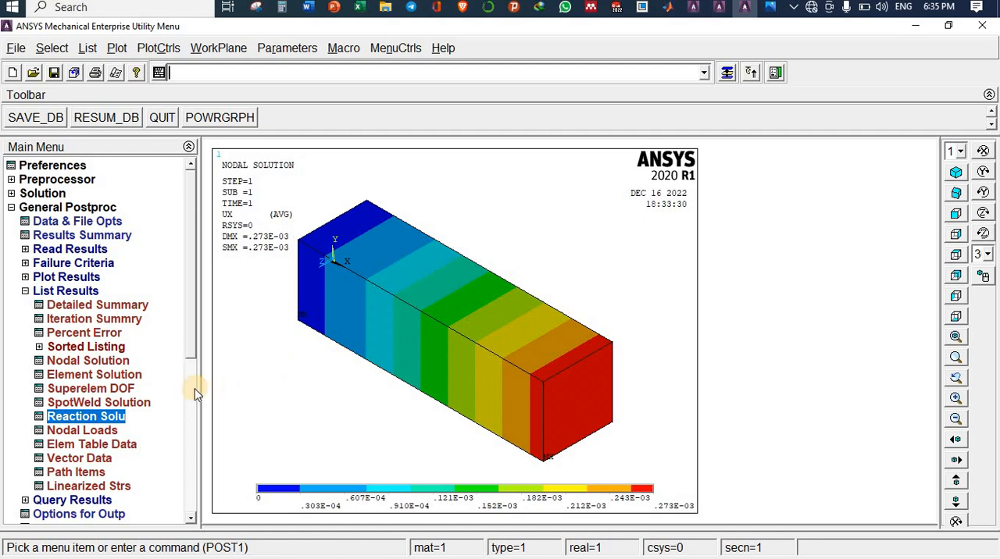
key("alt+Tab")
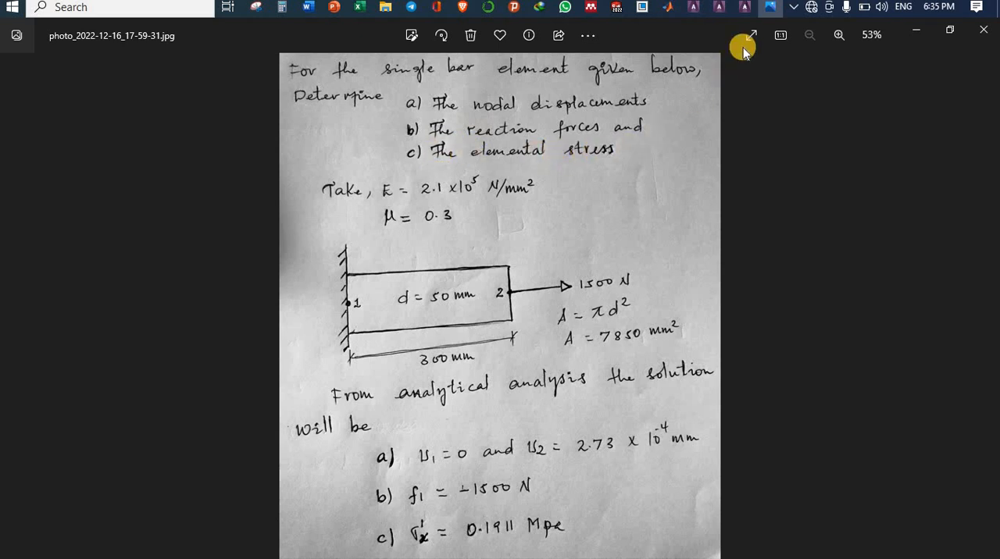
key("alt+Tab")
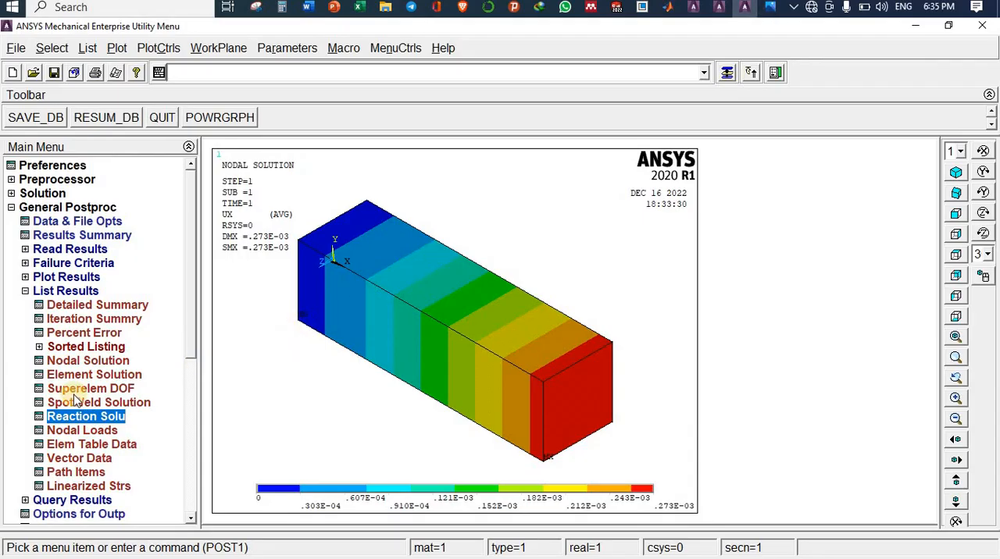
Step: Plot the element solution contour for the X-component of stress and compare it with the analytical stress in the problem photo
left_click(40, 278)
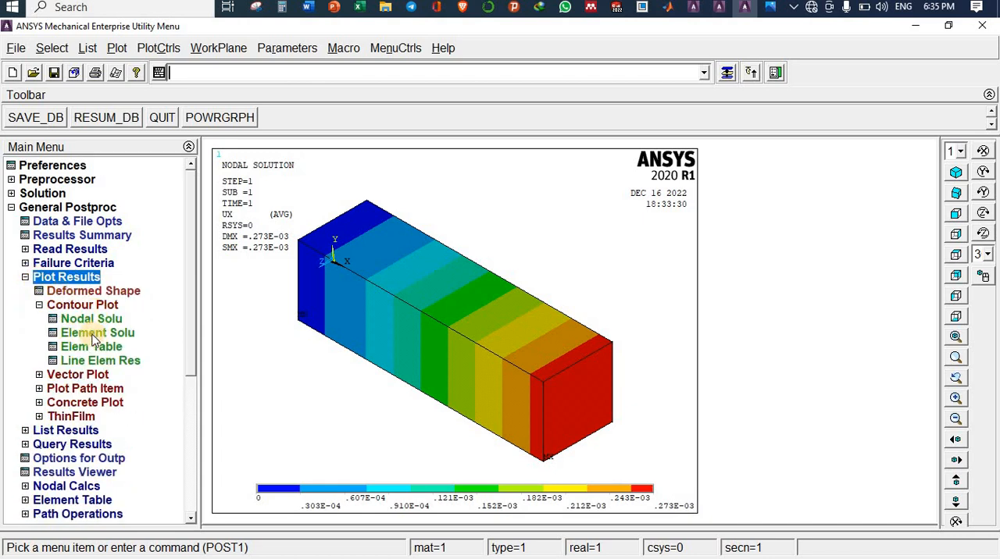
left_click(98, 333)
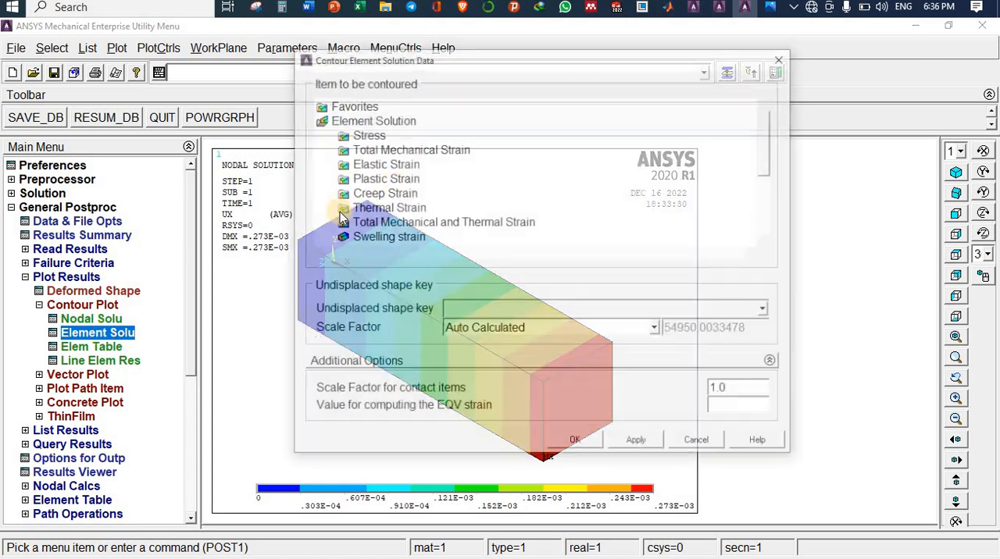
double_click(366, 134)
left_click(385, 150)
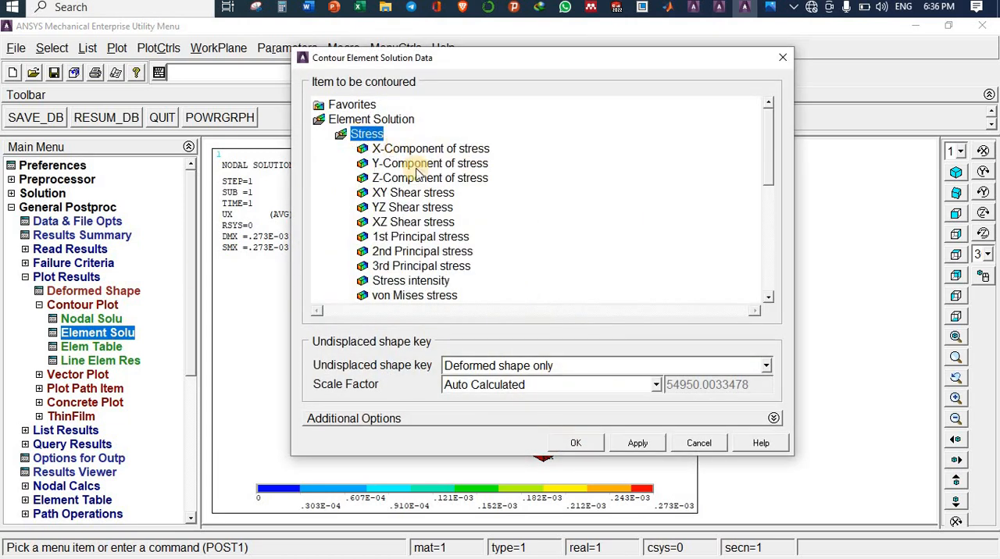
left_click(573, 444)
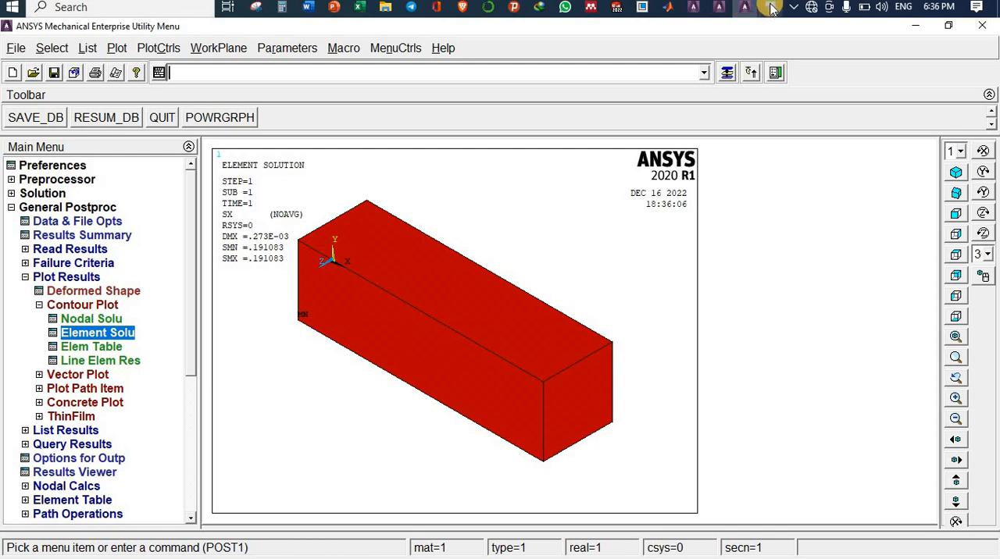
mouse_move(770, 8)
left_click(722, 102)
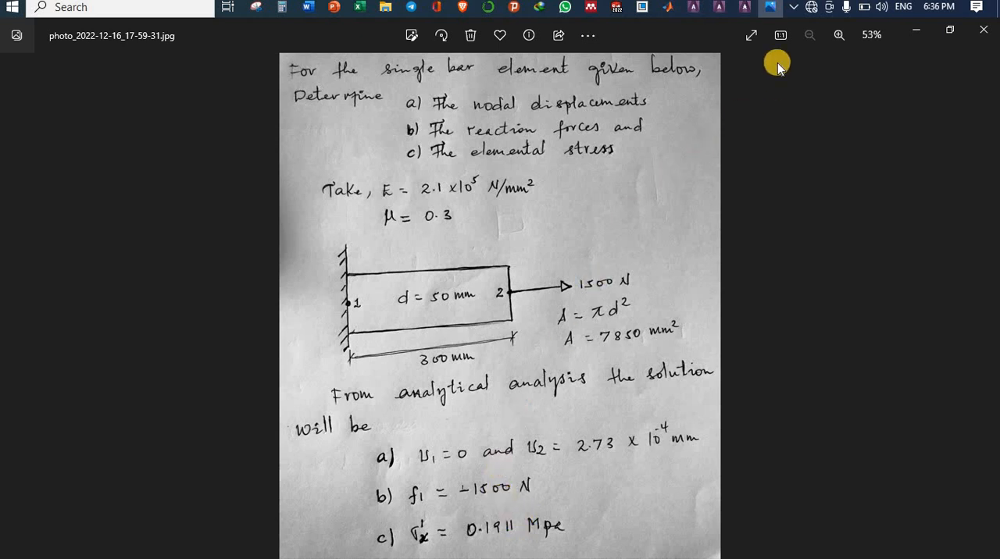
left_click(745, 7)
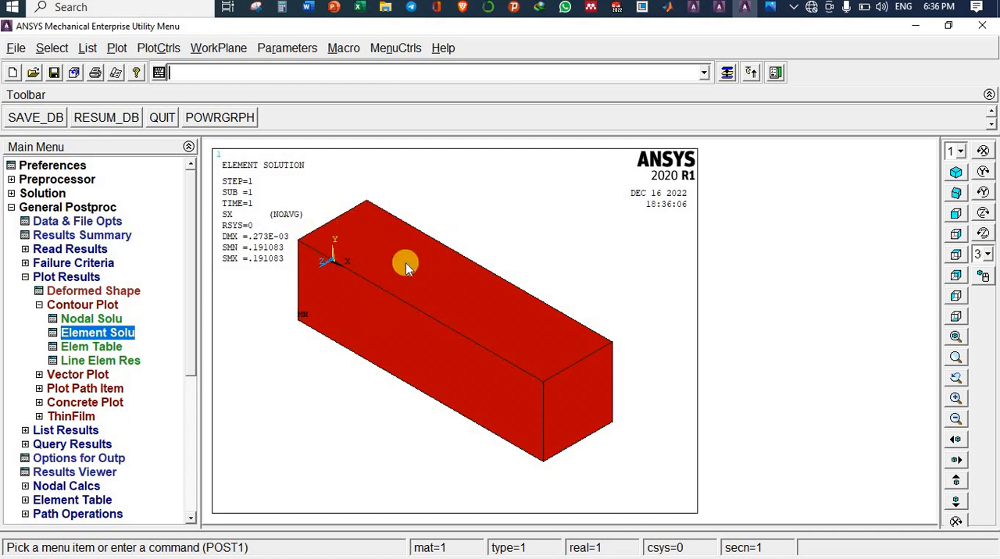
Step: Capture the element stress plot as an image and minimize the captured image window
left_click(158, 51)
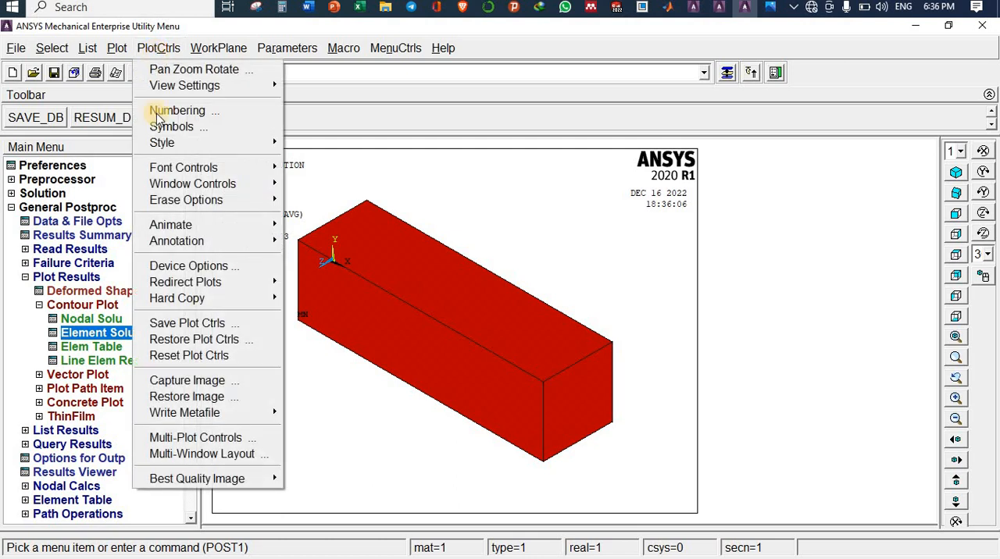
left_click(186, 381)
left_click(151, 99)
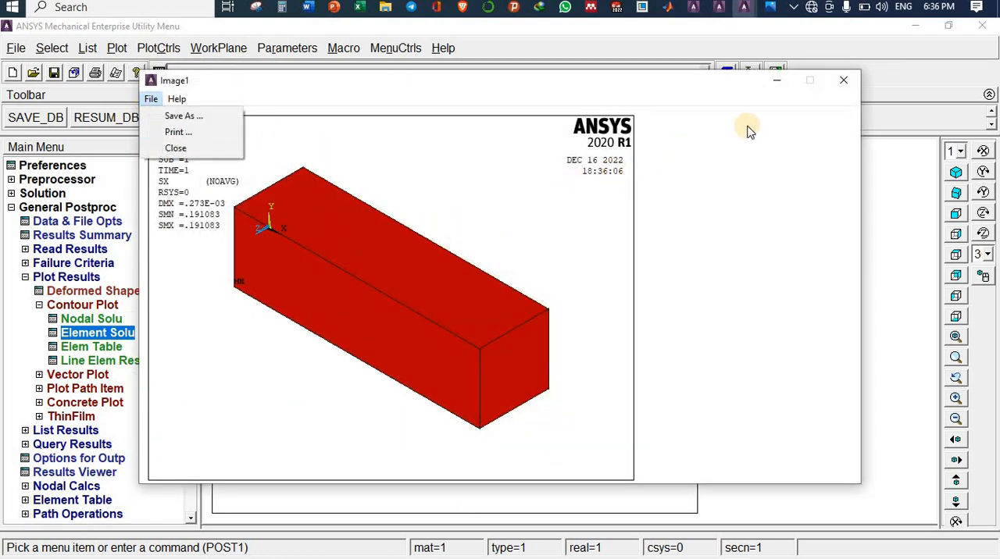
left_click(780, 82)
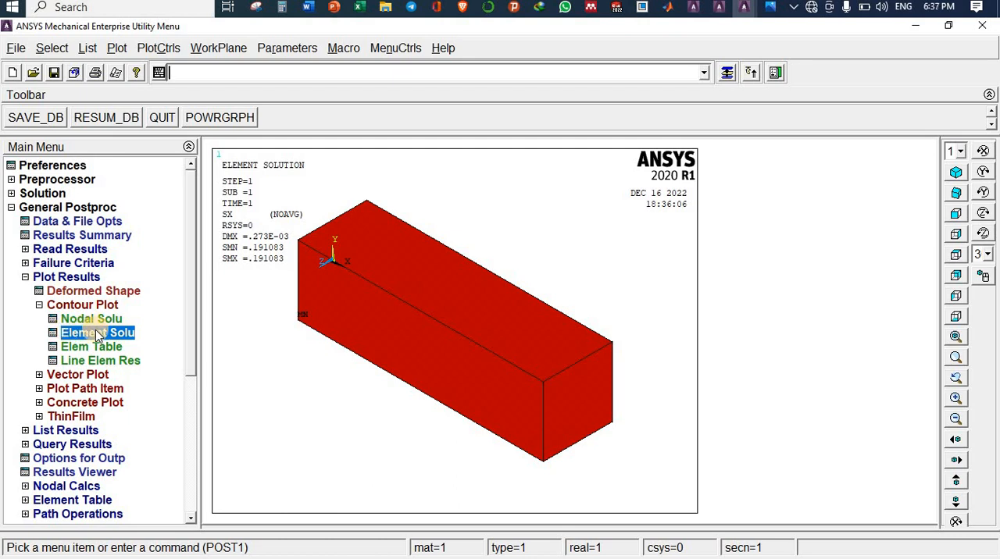
Step: List the nodal solution for the X-component of displacement
left_click(39, 305)
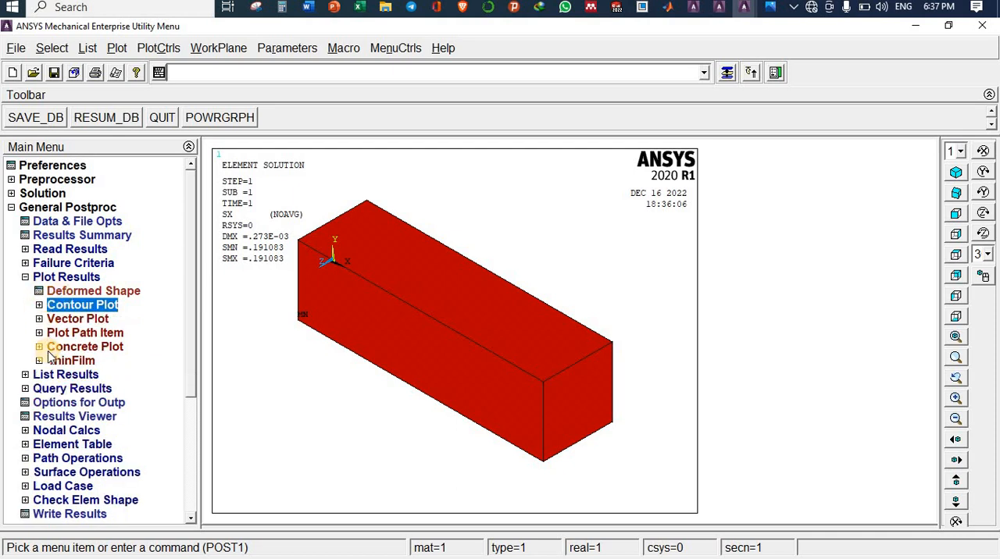
left_click(26, 279)
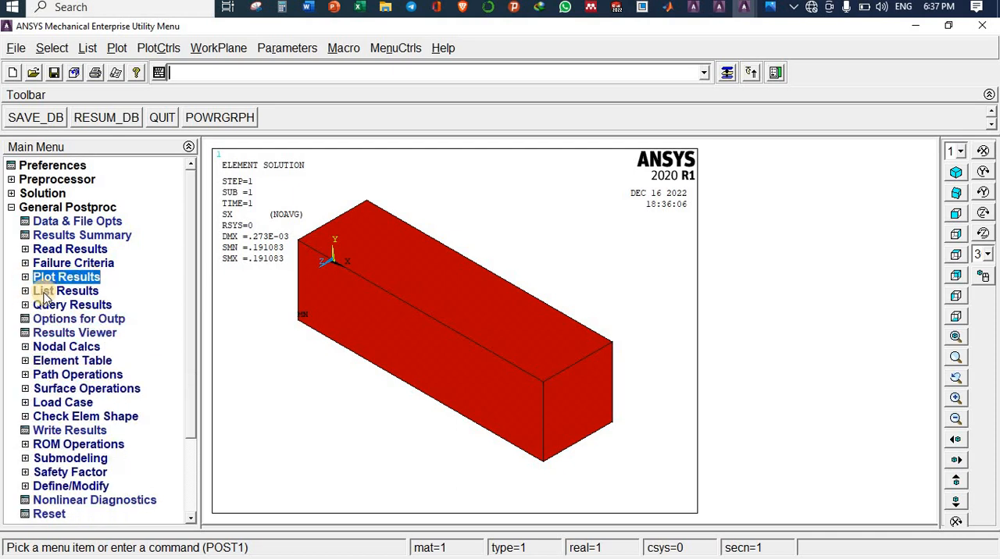
left_click(45, 293)
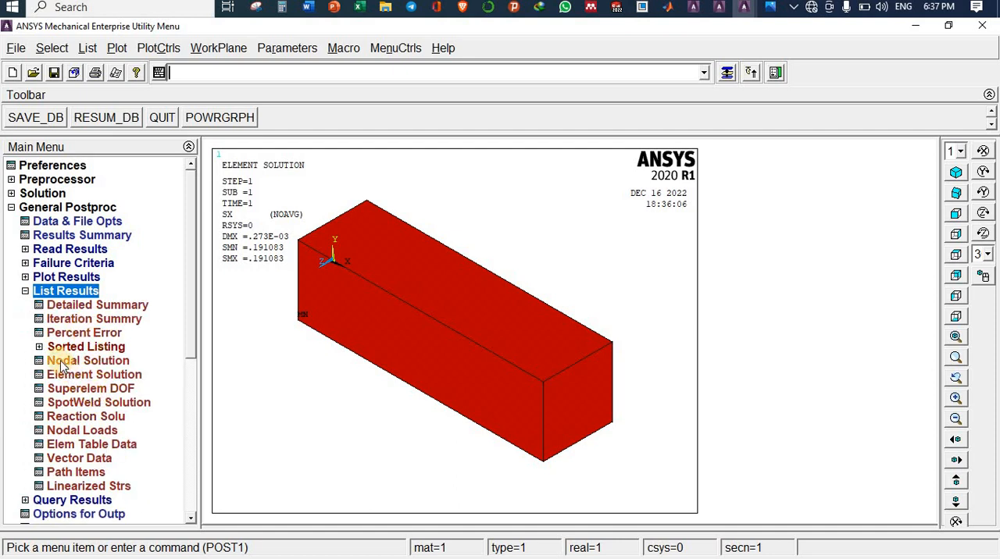
left_click(102, 361)
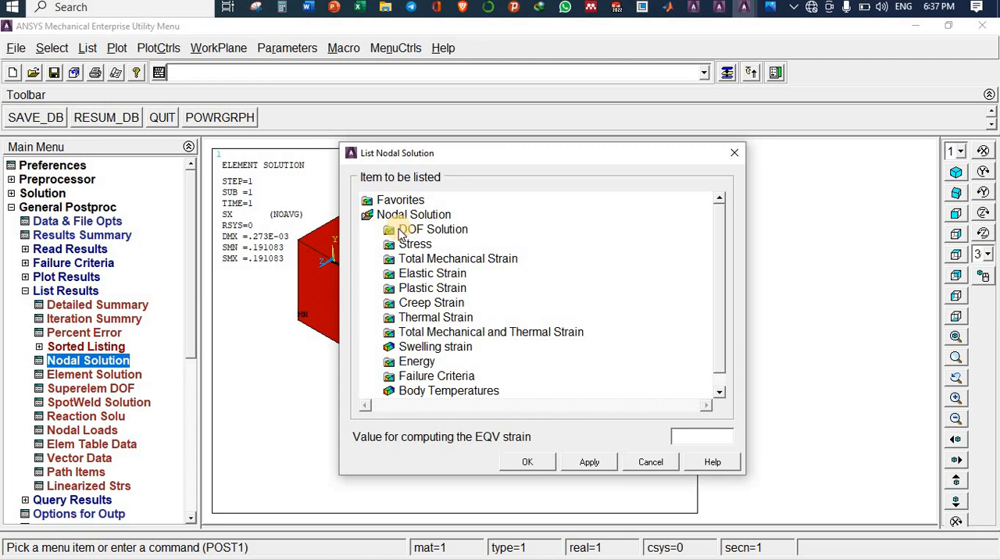
left_click(434, 231)
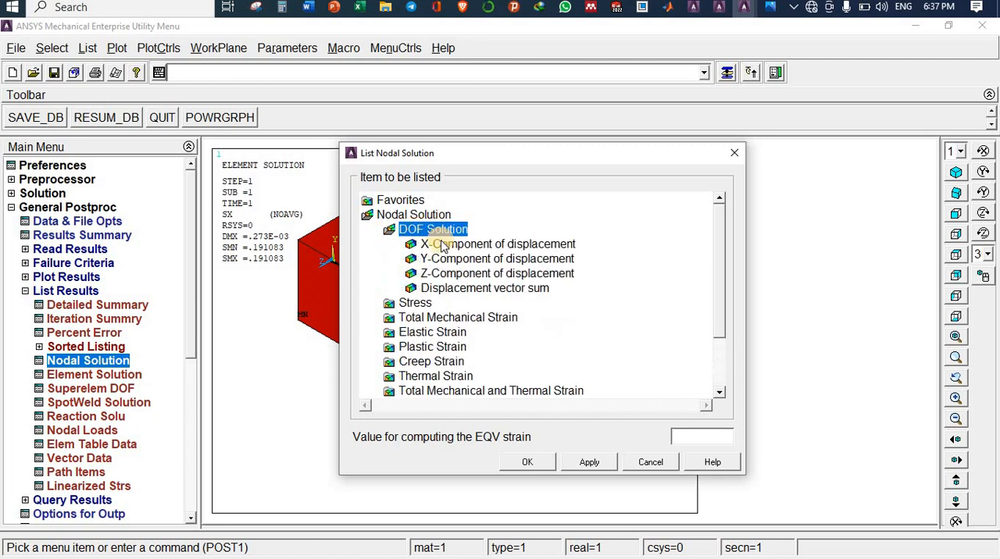
left_click(443, 244)
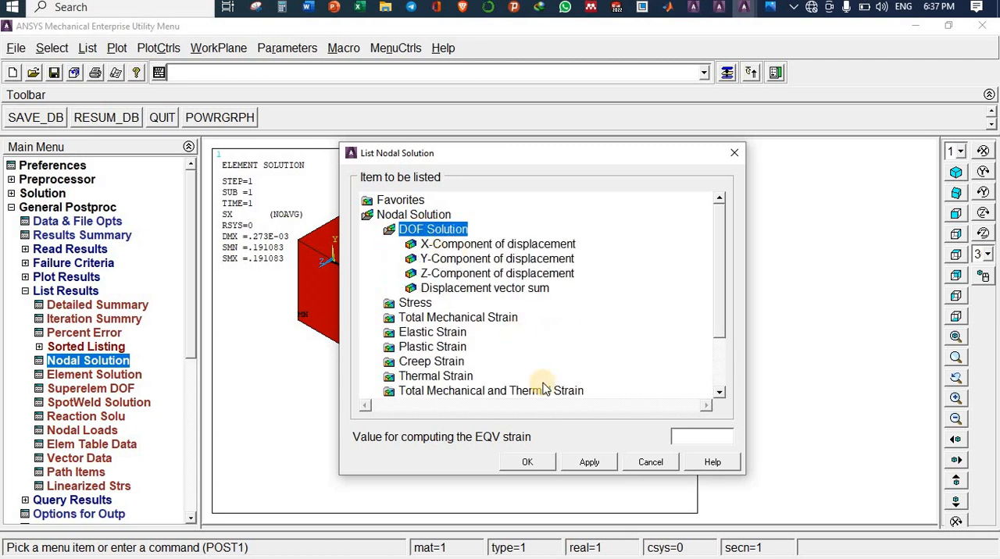
left_click(529, 462)
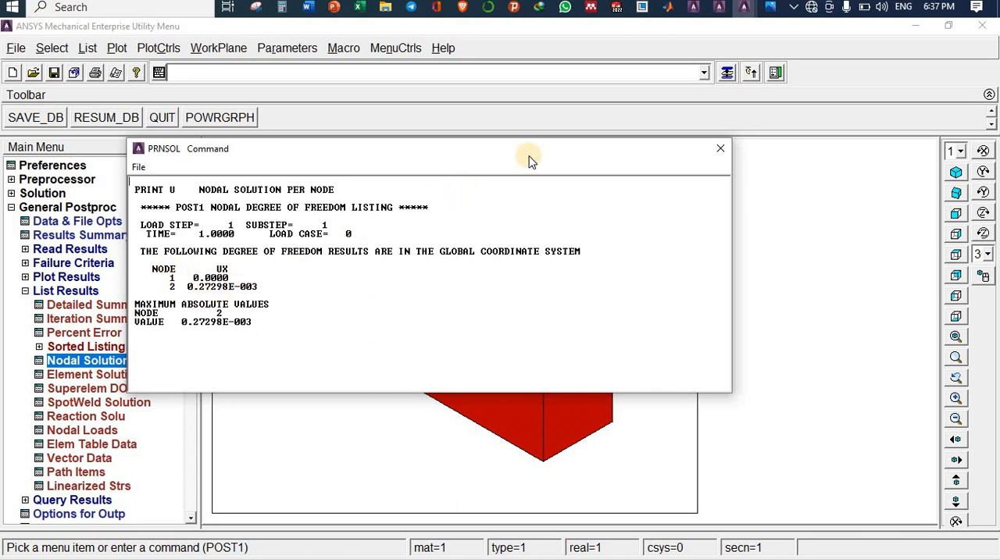
Step: Compare the nodal displacement listing with the analytical values in the problem photo and close the listing
left_click(770, 7)
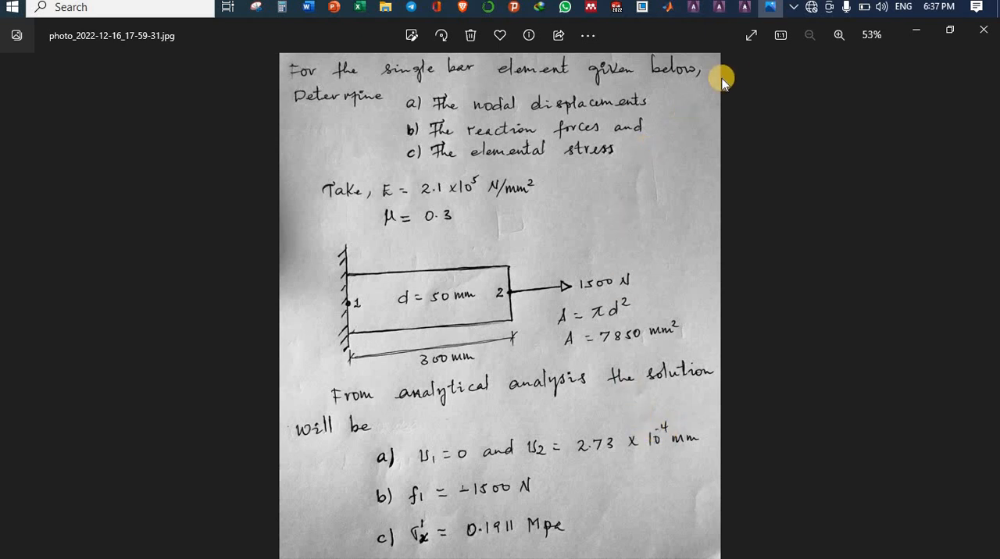
mouse_move(745, 10)
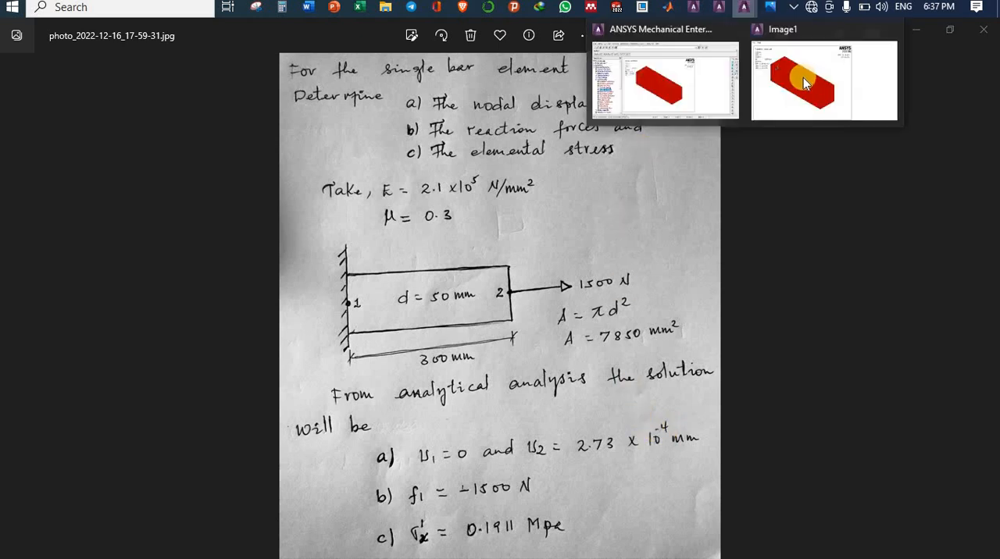
left_click(673, 80)
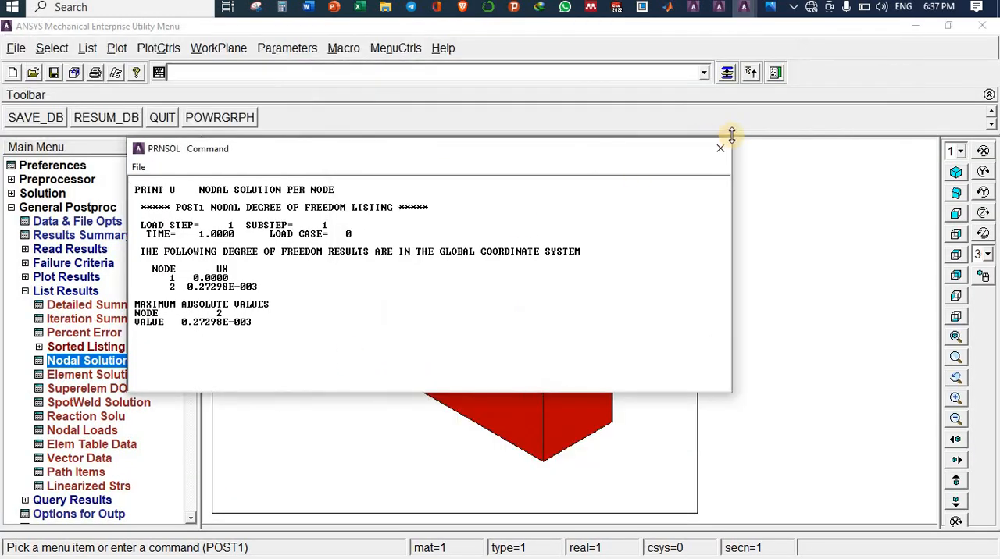
left_click(139, 168)
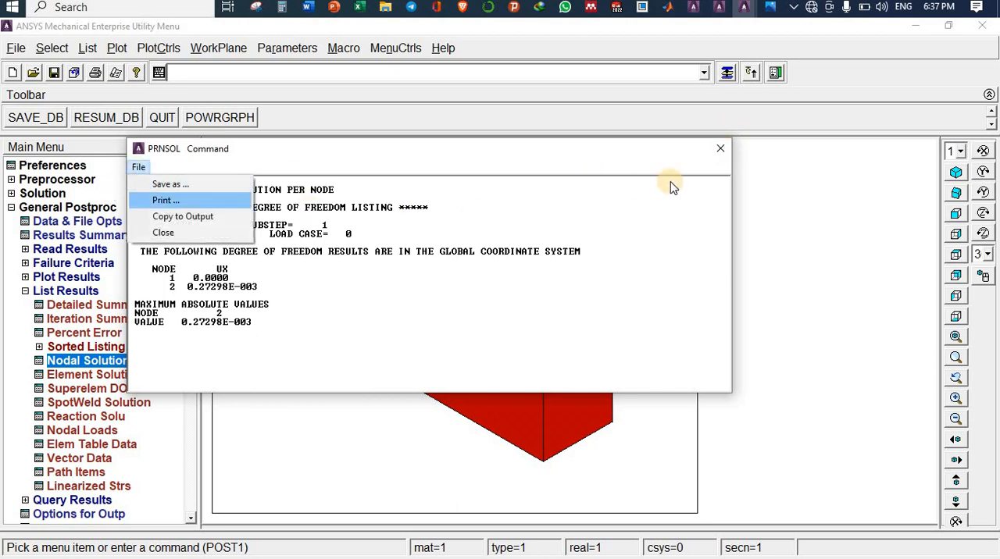
left_click(721, 149)
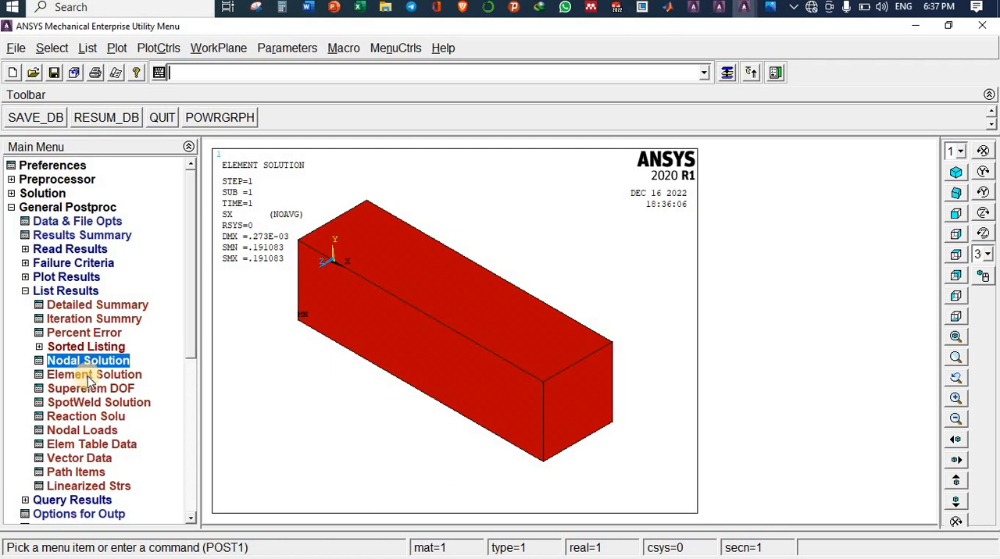
Step: List the element solution for the X-component of stress, review the listing and close it without saving
left_click(90, 377)
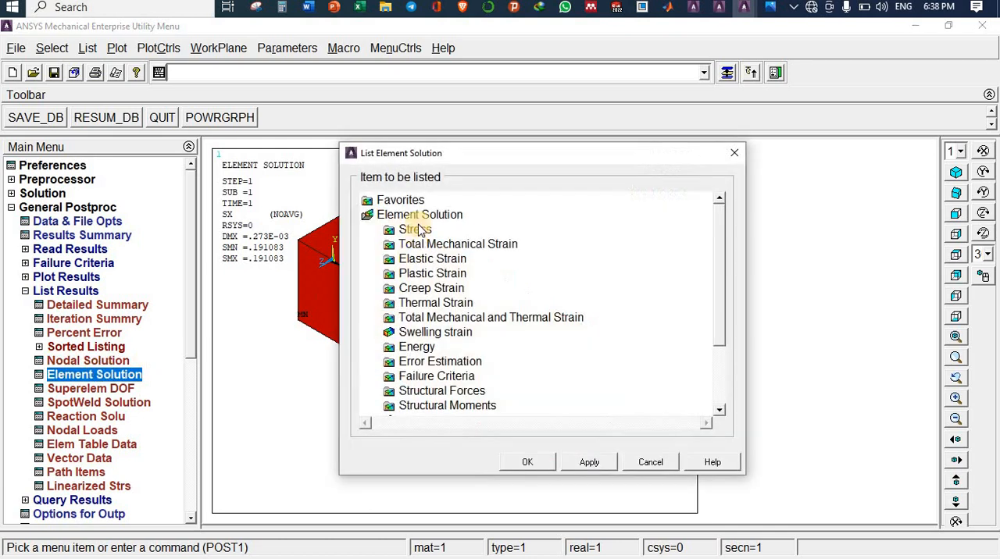
left_click(414, 231)
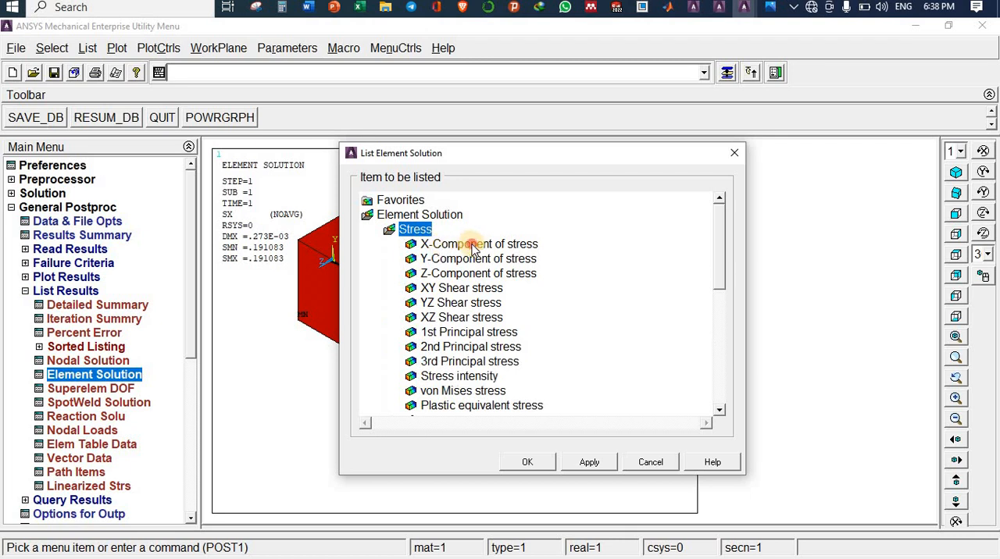
left_click(469, 245)
left_click(528, 462)
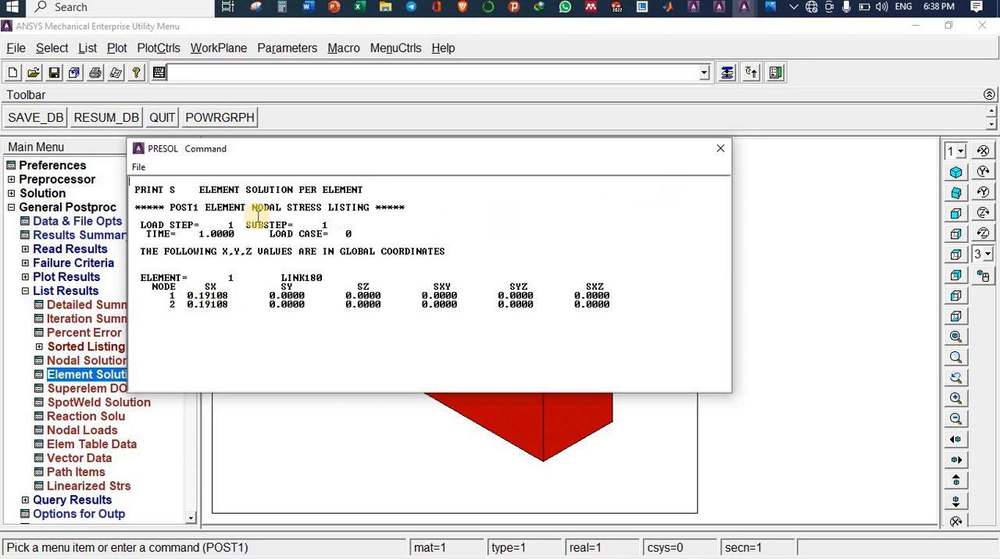
left_click(138, 166)
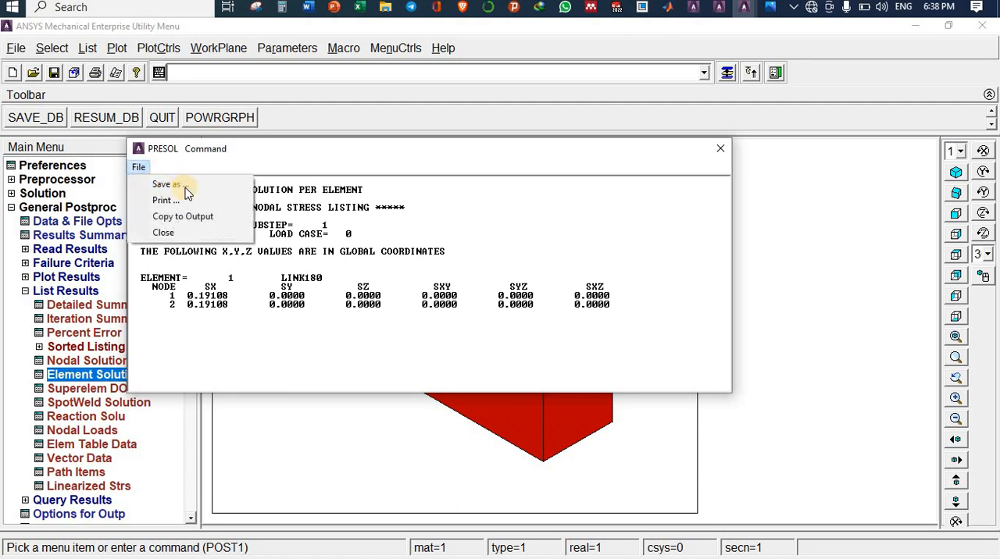
left_click(721, 150)
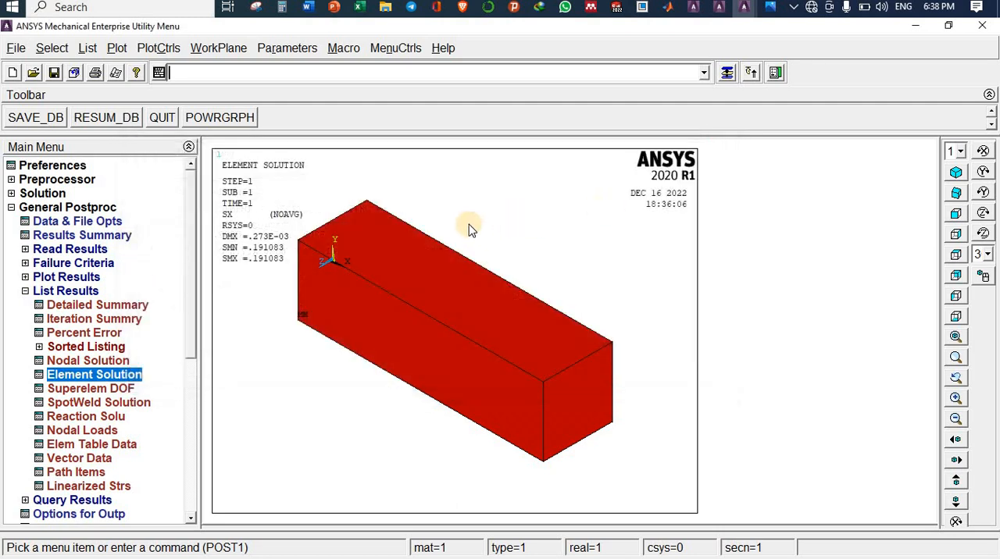